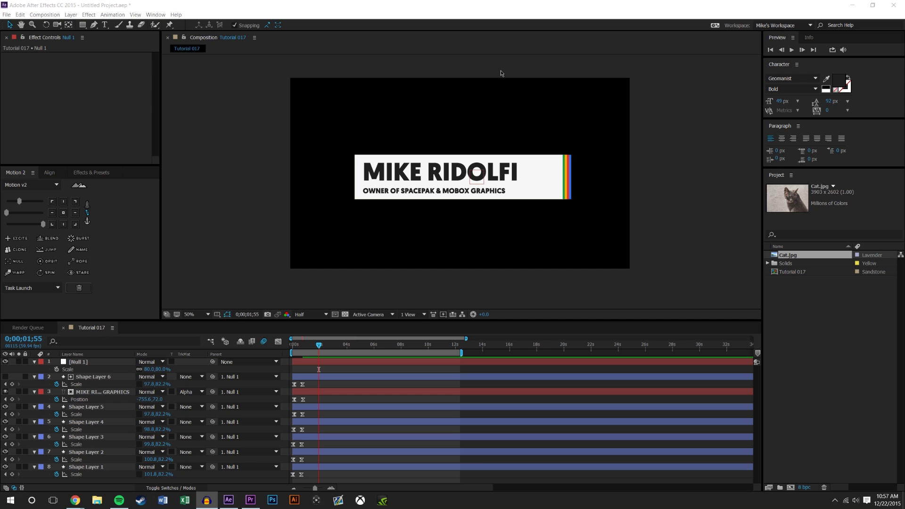
# Step: Show the Tutorial 017 comp's empty background as a transparency checkerboard behind the name card
pyautogui.click(680, 225)
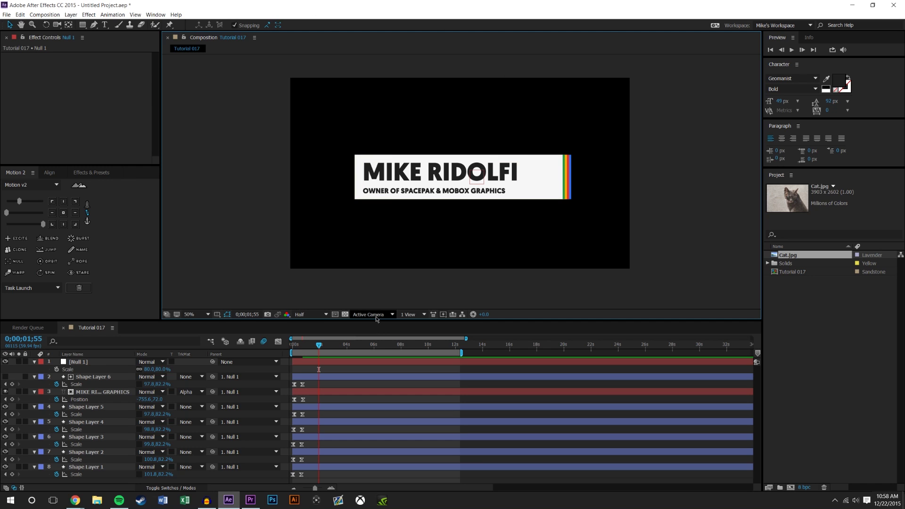
pyautogui.click(344, 315)
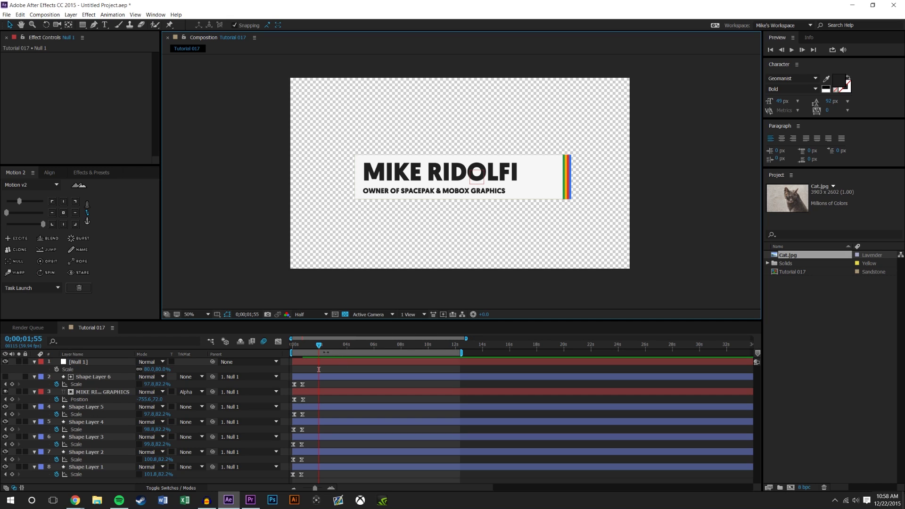
# Step: Scrub the title animation and end the work area at 0;00;04;04
pyautogui.click(319, 345)
pyautogui.moveTo(318, 346); pyautogui.dragTo(452, 346)
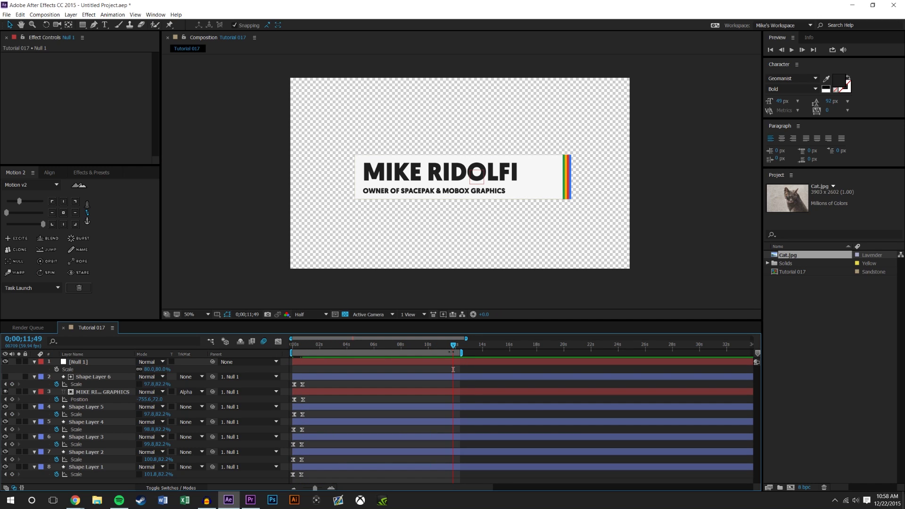
pyautogui.moveTo(453, 345); pyautogui.dragTo(349, 373)
pyautogui.press('n')
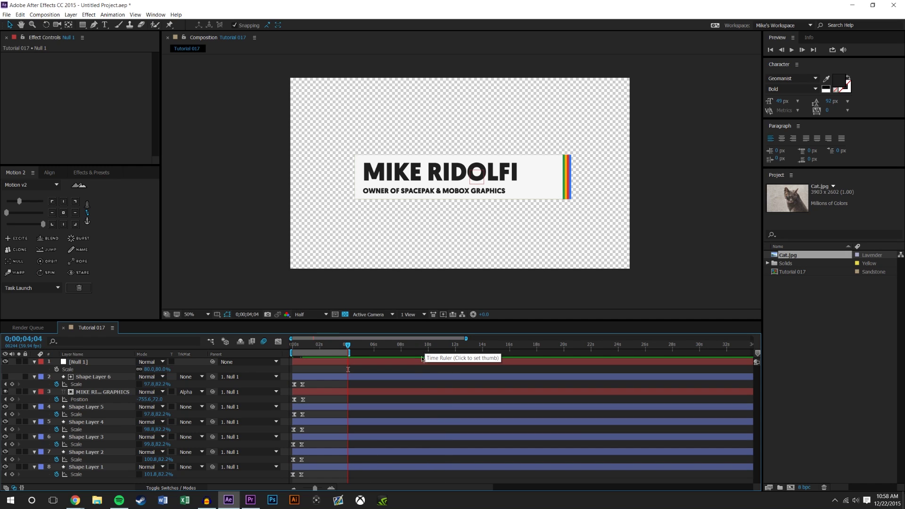
pyautogui.click(45, 15)
# Step: Add Tutorial 017 to the Render Queue and delete the finished earlier render item
pyautogui.click(66, 80)
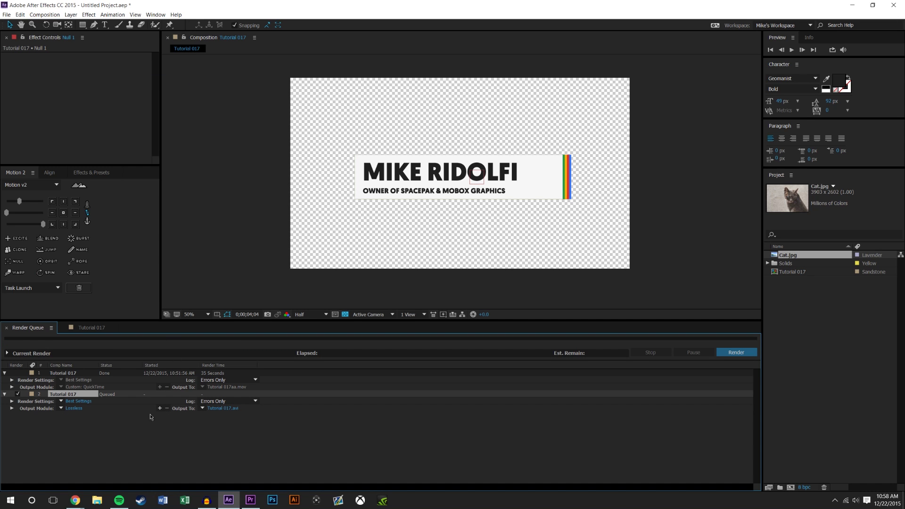
pyautogui.click(69, 372)
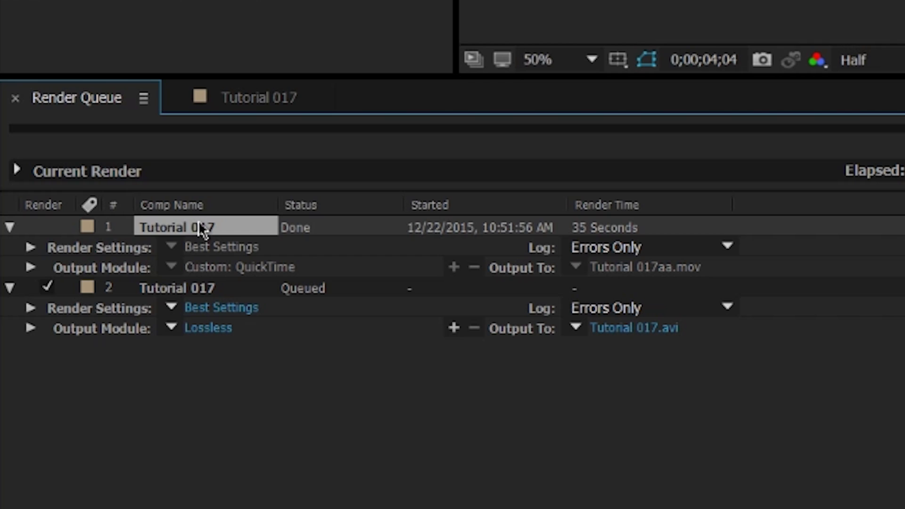
pyautogui.press('Delete')
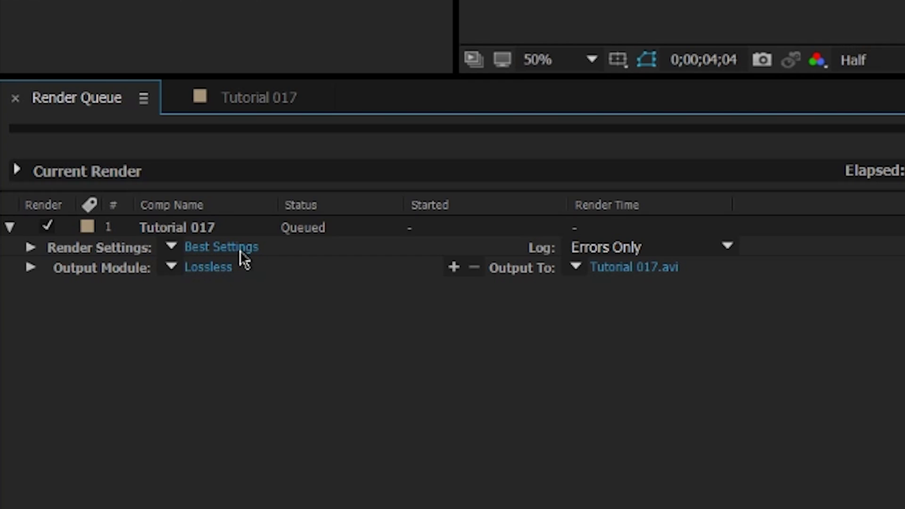
pyautogui.click(221, 269)
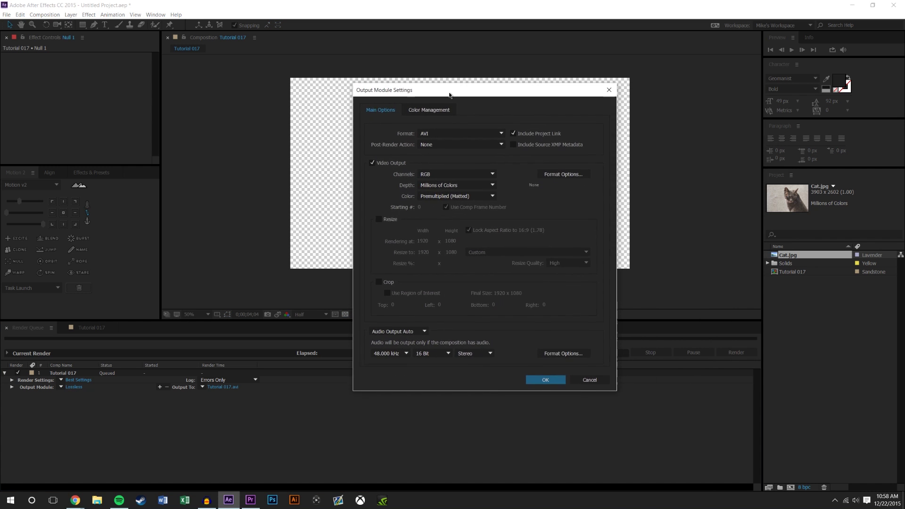
# Step: Set the output module to QuickTime with the PNG codec and RGB + Alpha channels
pyautogui.moveTo(449, 94); pyautogui.dragTo(428, 67)
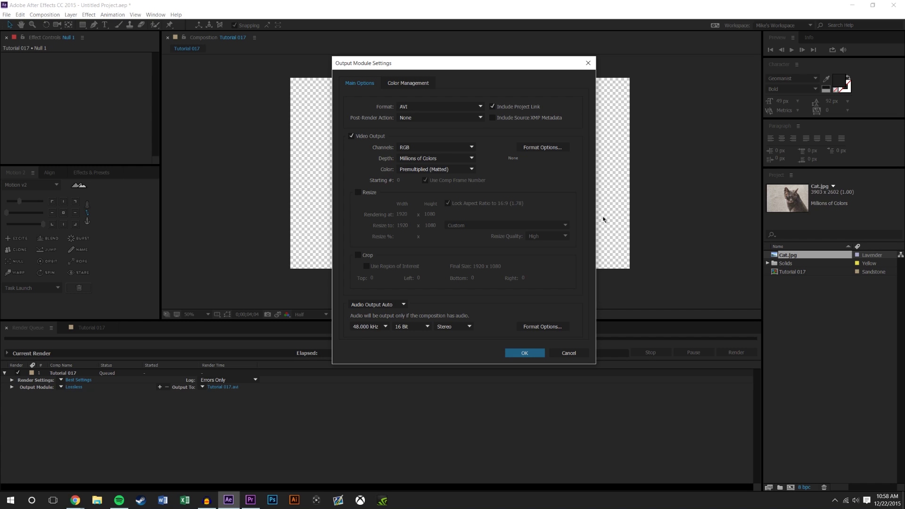
pyautogui.click(438, 107)
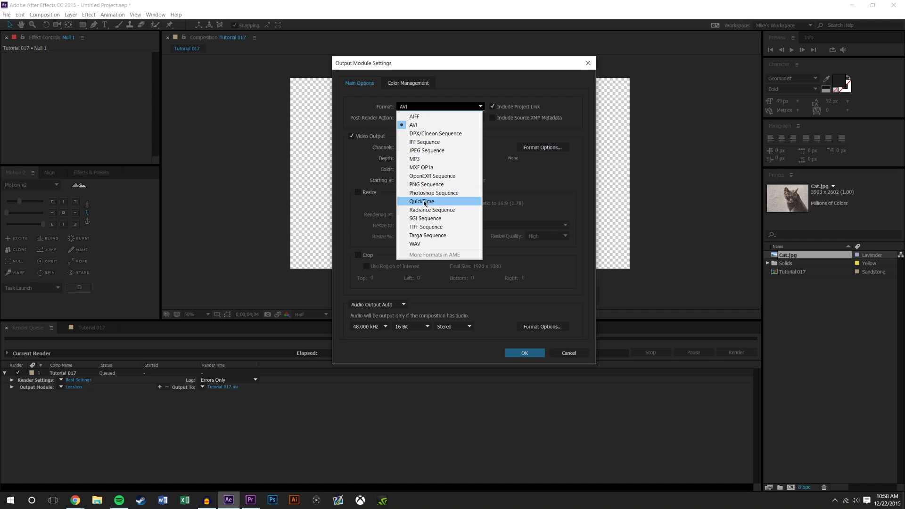
pyautogui.click(446, 203)
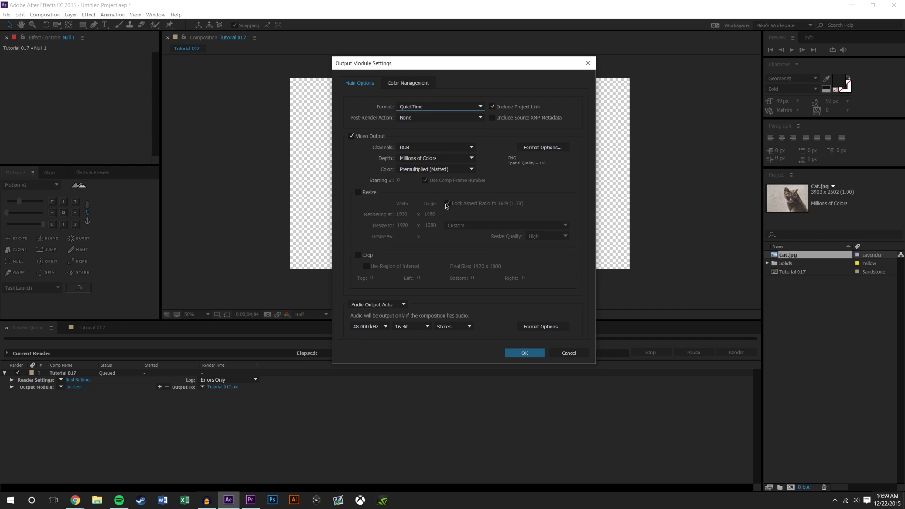
pyautogui.click(539, 149)
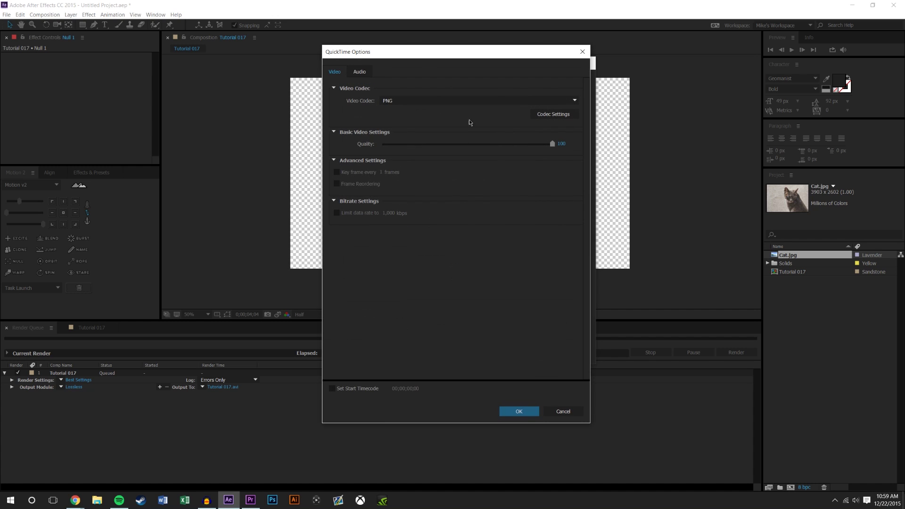
pyautogui.click(468, 100)
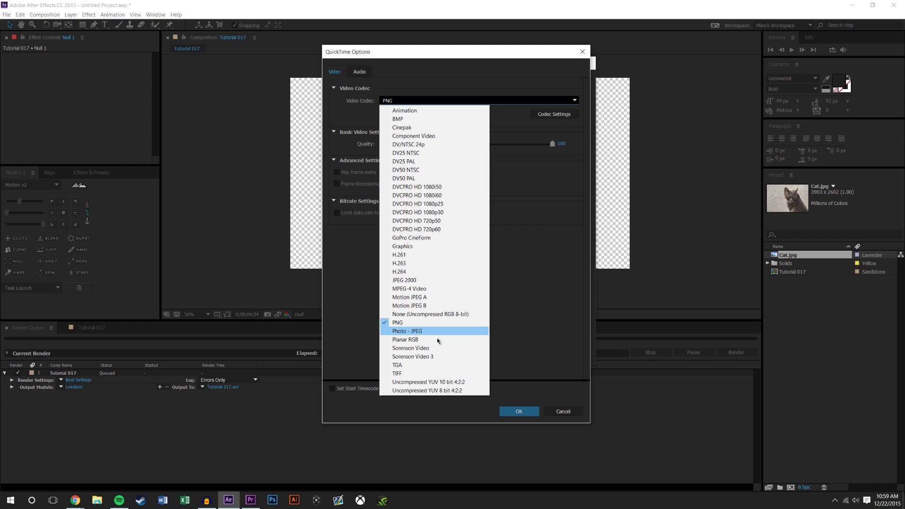
pyautogui.click(530, 411)
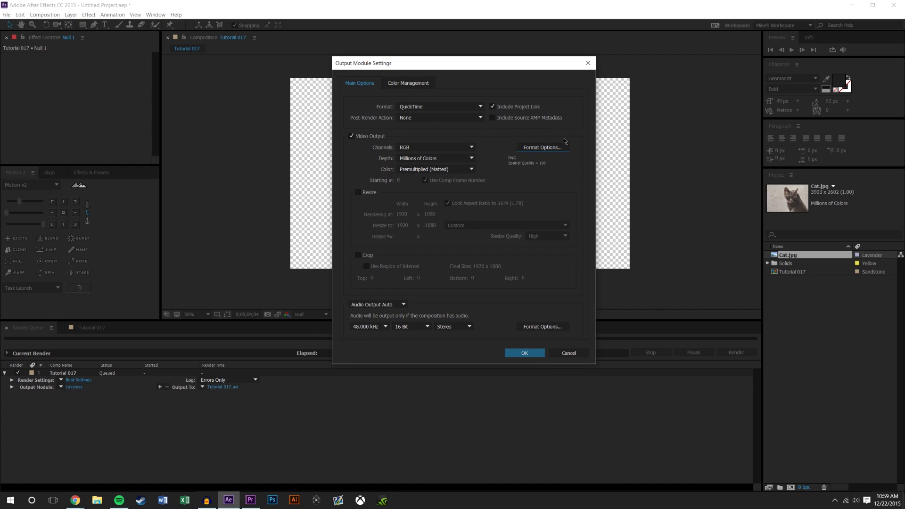
pyautogui.click(421, 149)
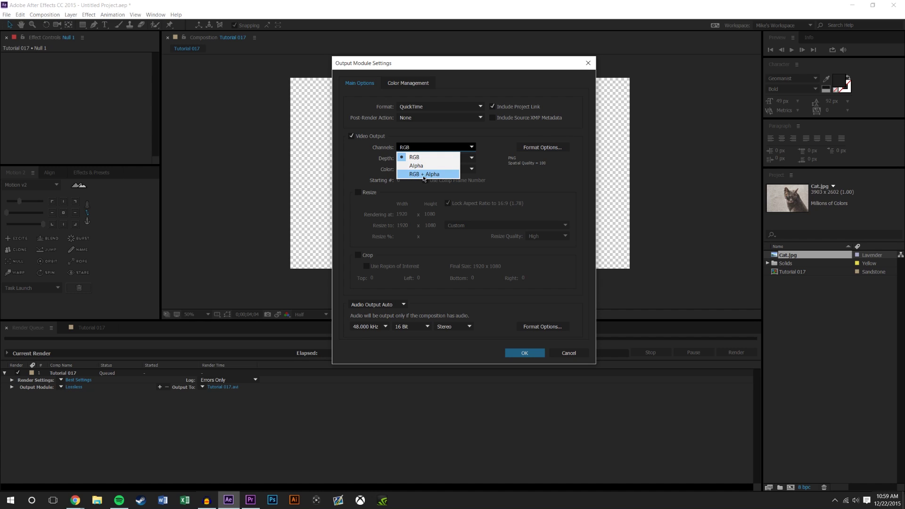
pyautogui.click(444, 174)
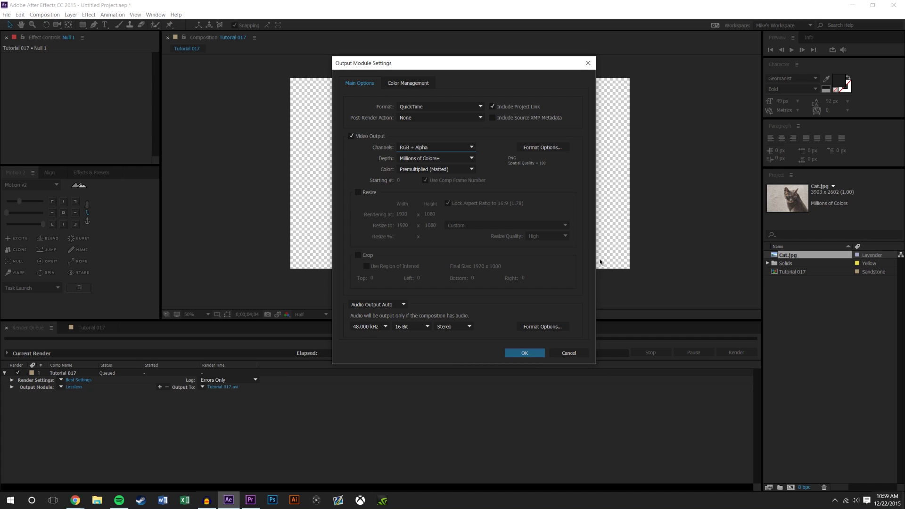
pyautogui.click(528, 354)
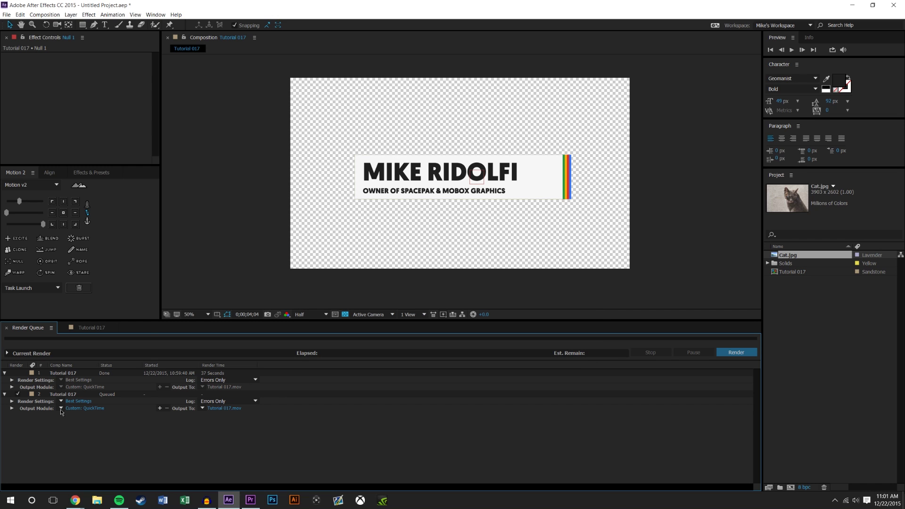
pyautogui.click(61, 409)
pyautogui.click(98, 405)
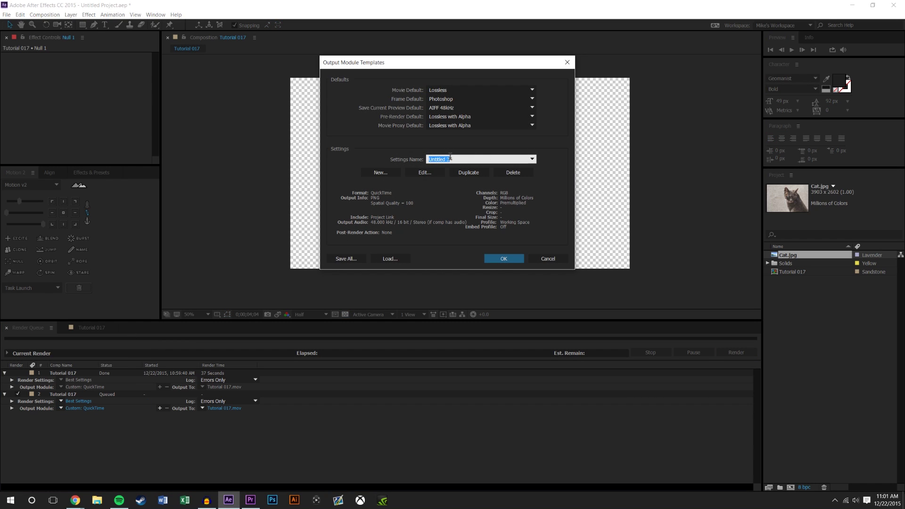
pyautogui.write('Alpha')
pyautogui.click(513, 258)
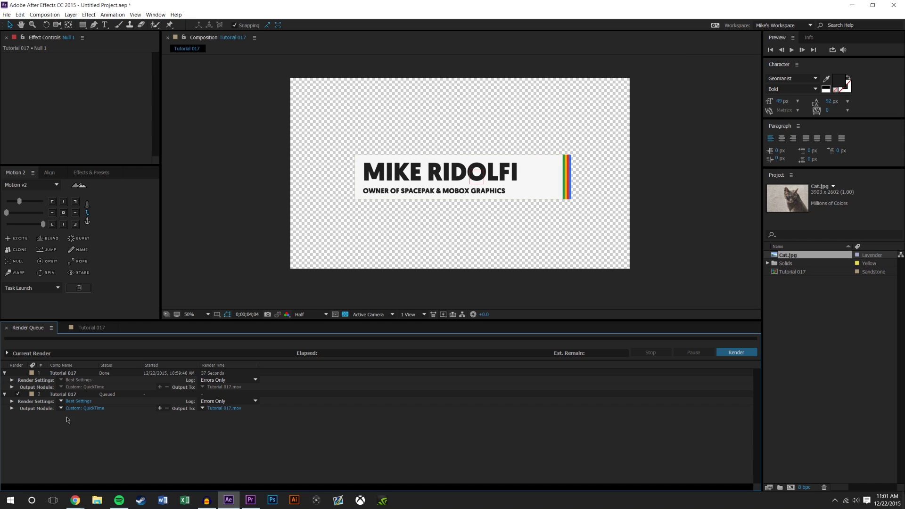
pyautogui.click(61, 408)
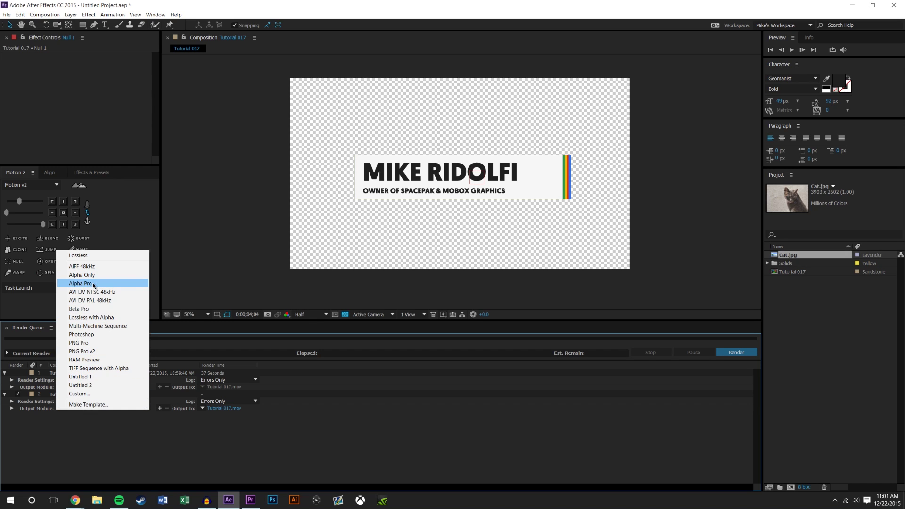
pyautogui.click(219, 441)
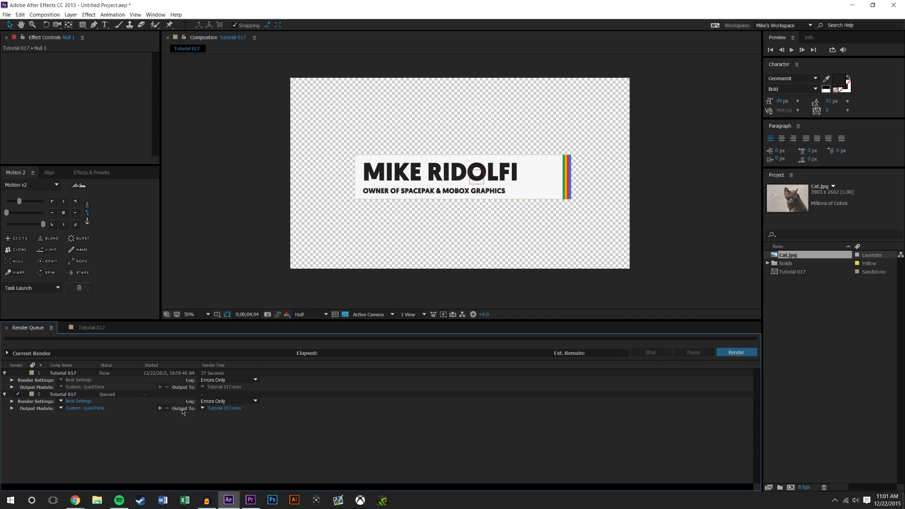
# Step: Name the render output file Tutorial 017a.mov
pyautogui.click(226, 409)
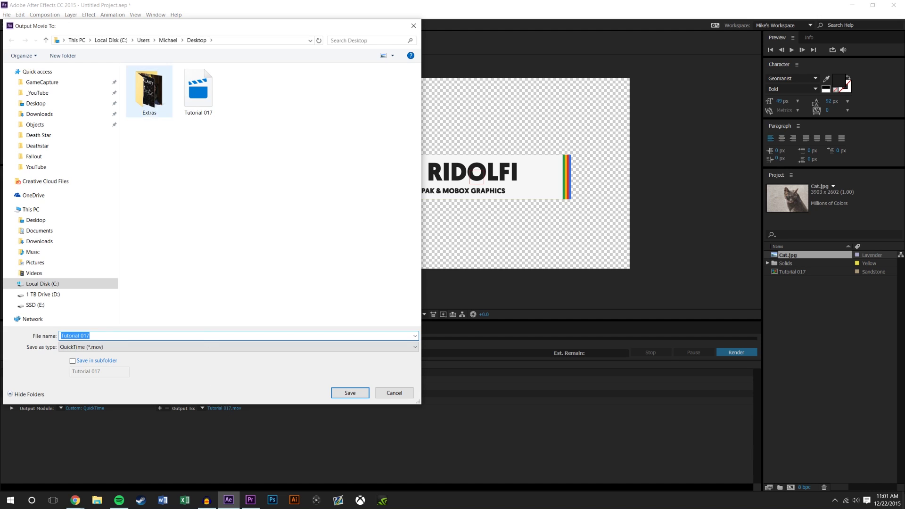
pyautogui.click(126, 335)
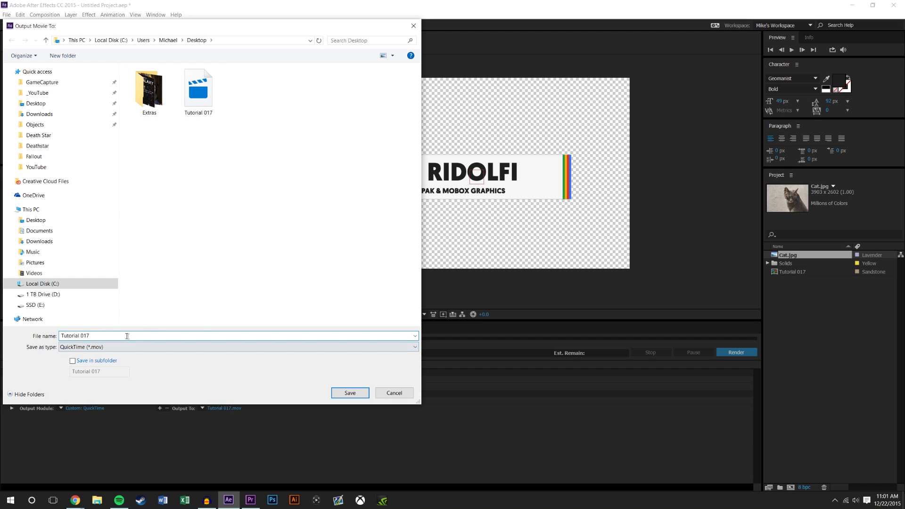
pyautogui.write('a')
pyautogui.click(353, 393)
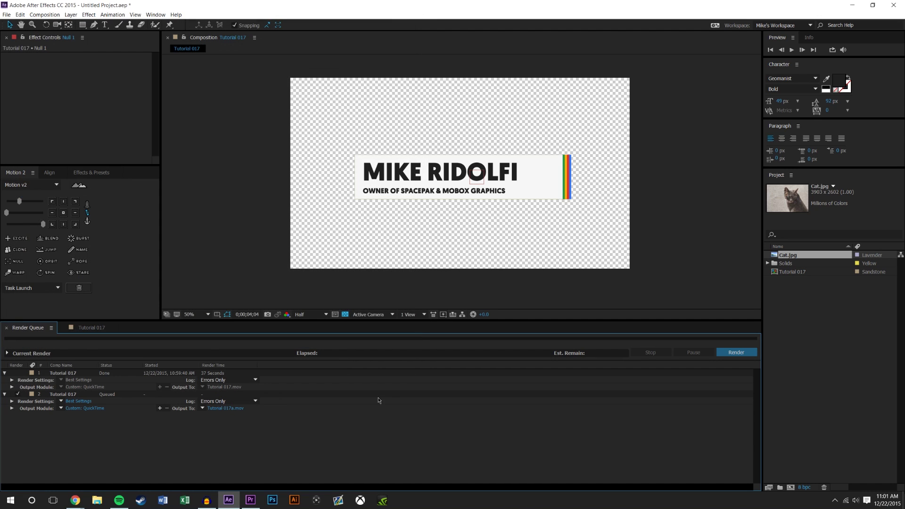
# Step: Start rendering the queued comp, then switch over to Premiere Pro
pyautogui.click(746, 354)
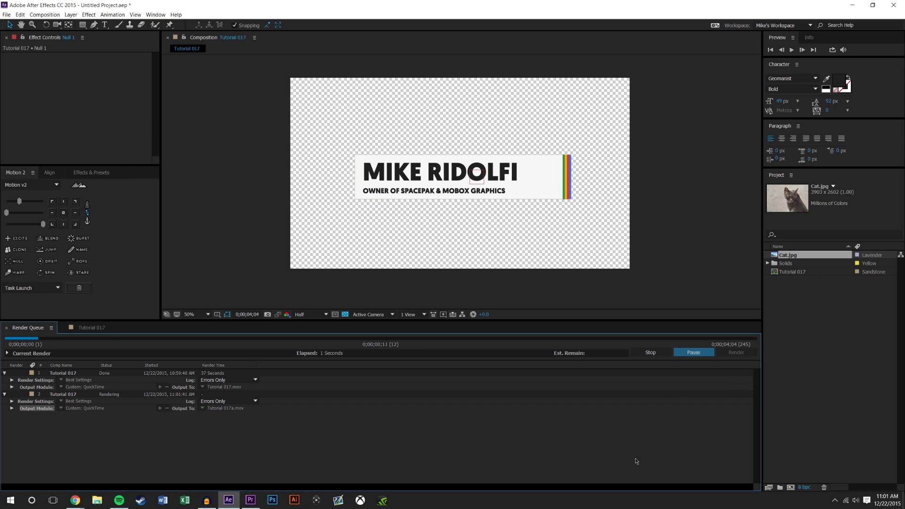
pyautogui.moveTo(254, 502)
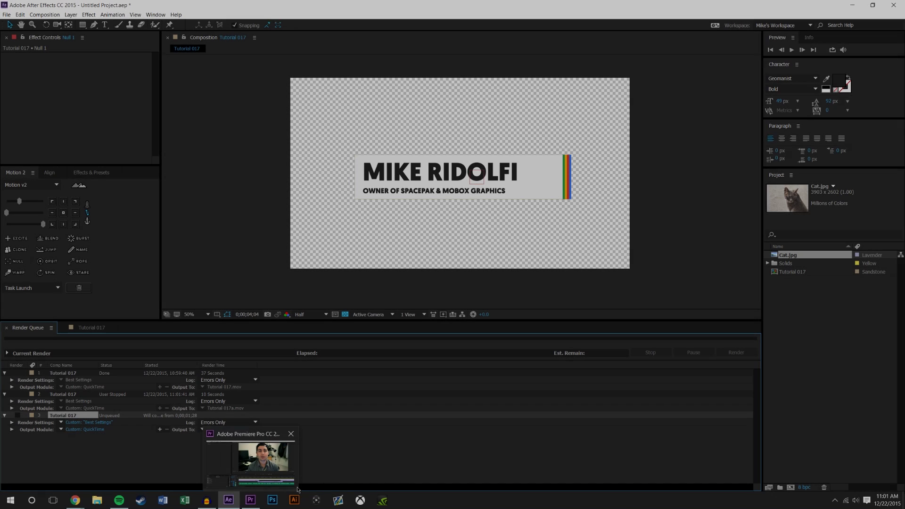
pyautogui.click(253, 502)
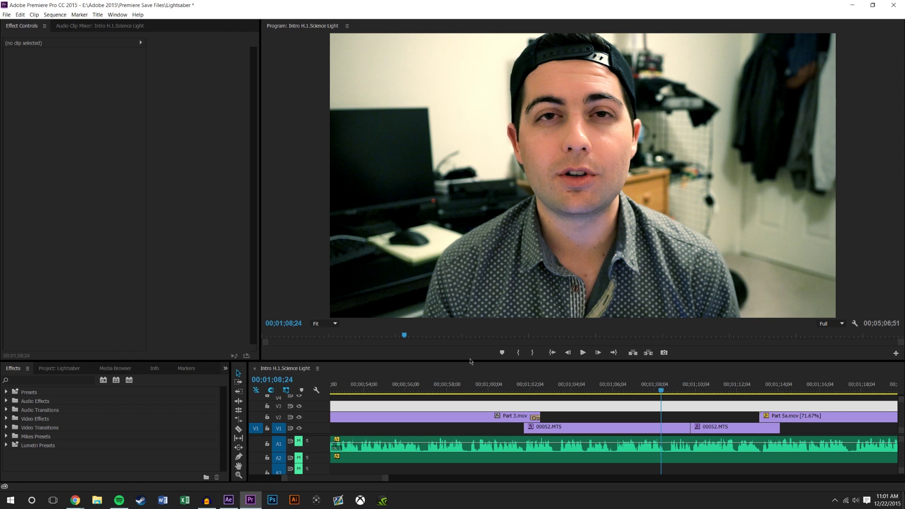
# Step: Enlarge Premiere's timeline to show more tracks and open the Desktop folder in File Explorer
pyautogui.moveTo(471, 361); pyautogui.dragTo(490, 290)
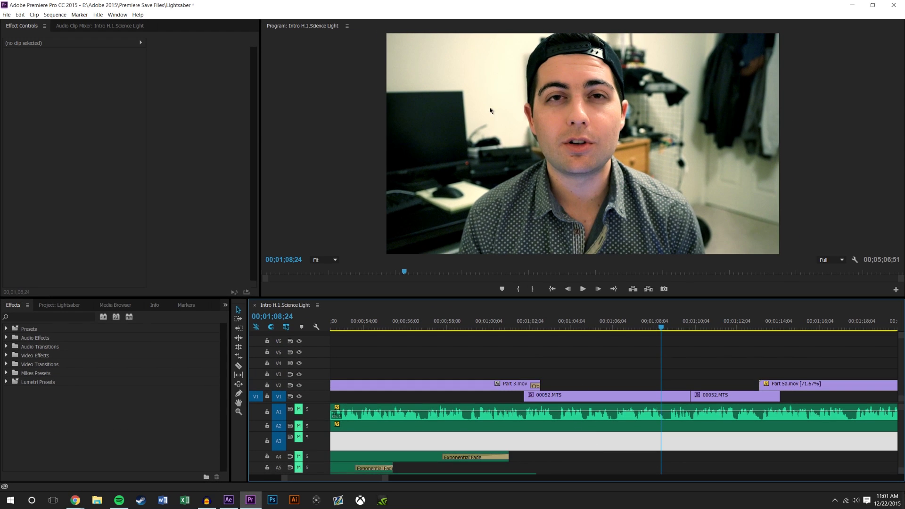
pyautogui.rightClick(103, 502)
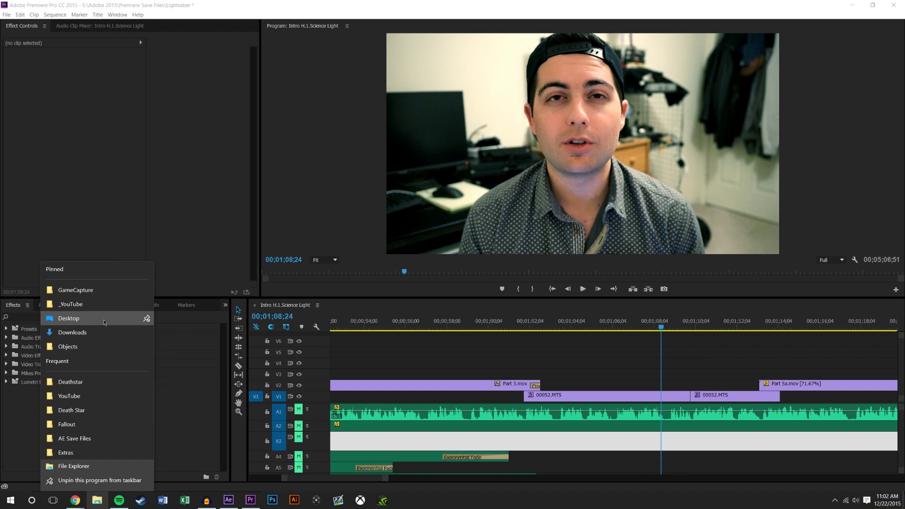
pyautogui.click(85, 318)
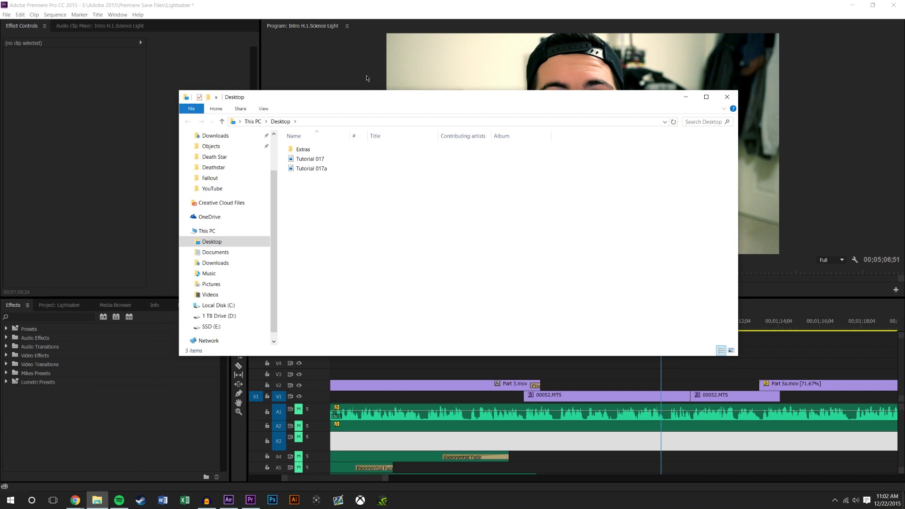
# Step: Drag Tutorial 017.mov from the Desktop onto track V2 above the footage
pyautogui.moveTo(372, 95); pyautogui.dragTo(363, 69)
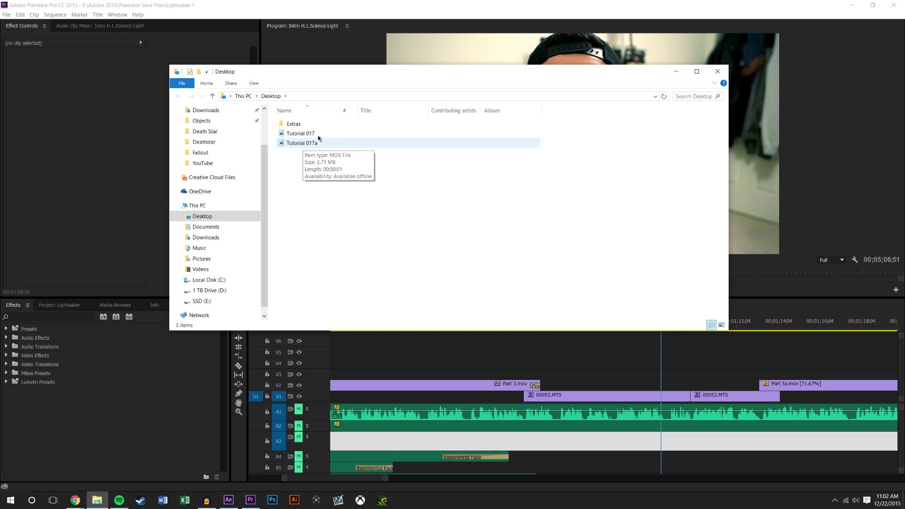
pyautogui.moveTo(302, 134); pyautogui.dragTo(595, 384)
pyautogui.click(593, 329)
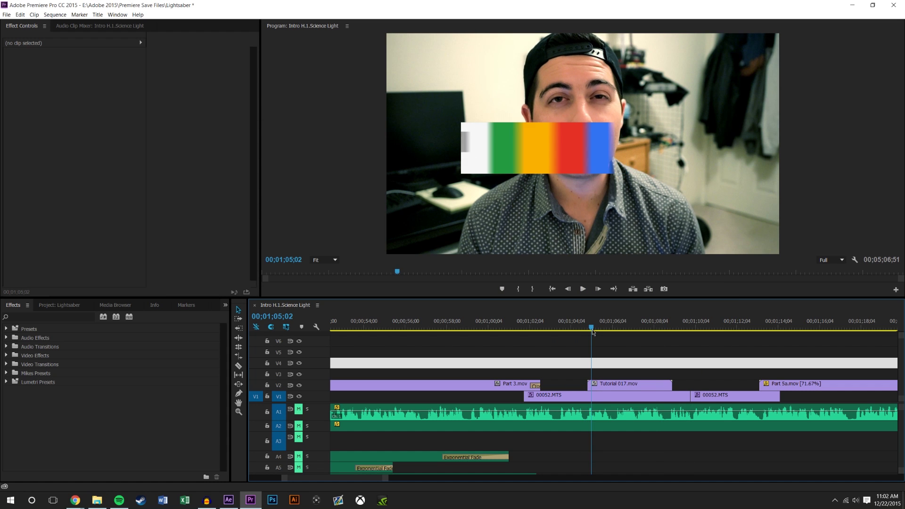
# Step: Scale the Tutorial 017.mov clip to 58% and position it at 359, 970, bottom left
pyautogui.hotkey('alt', 'Up')
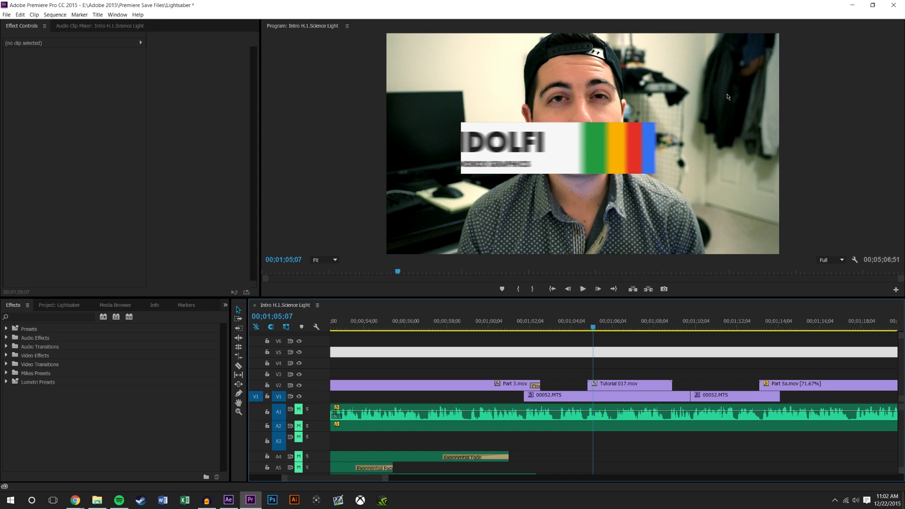
pyautogui.press('Delete')
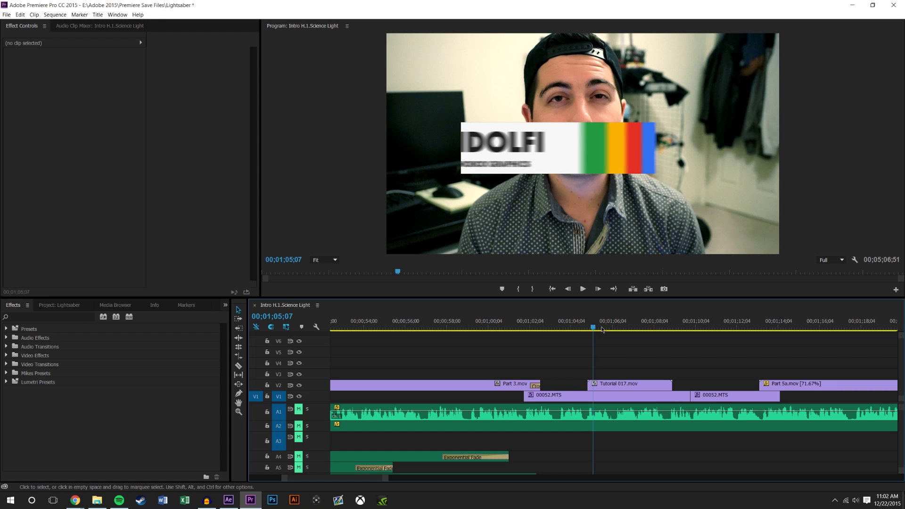
pyautogui.click(614, 324)
pyautogui.click(616, 383)
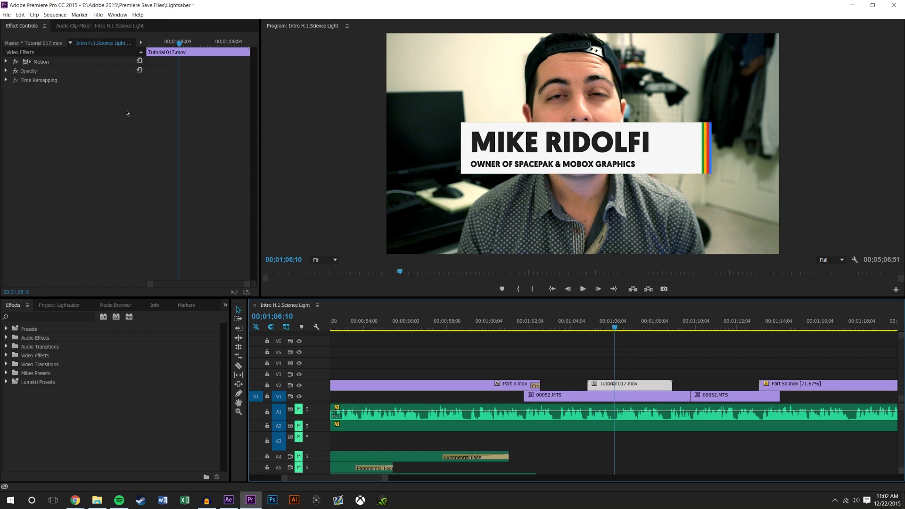
pyautogui.click(6, 61)
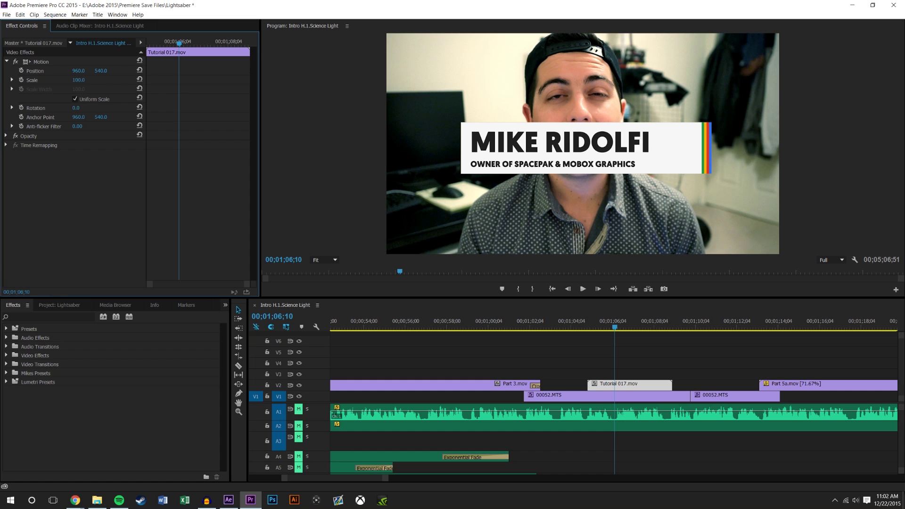
pyautogui.moveTo(80, 80); pyautogui.dragTo(262, 138)
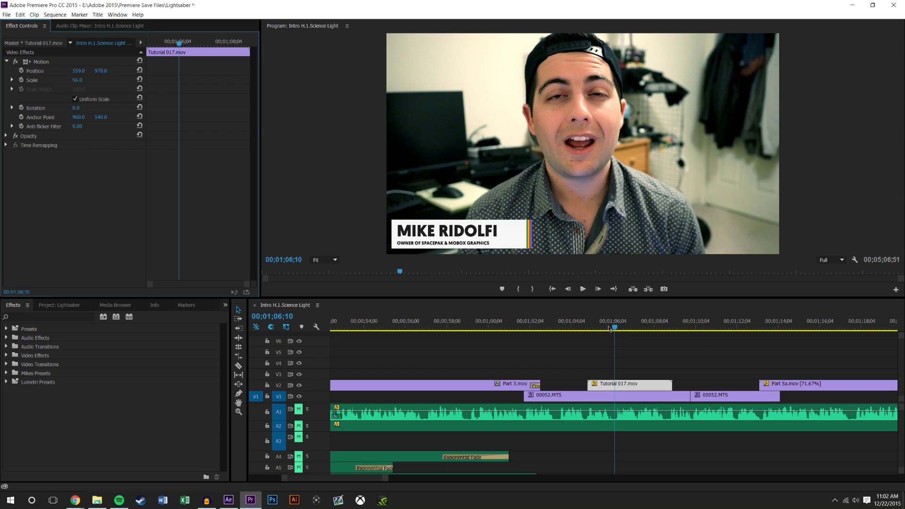
# Step: Play the title over the footage from just before it appears, then return to After Effects
pyautogui.click(588, 325)
pyautogui.click(583, 288)
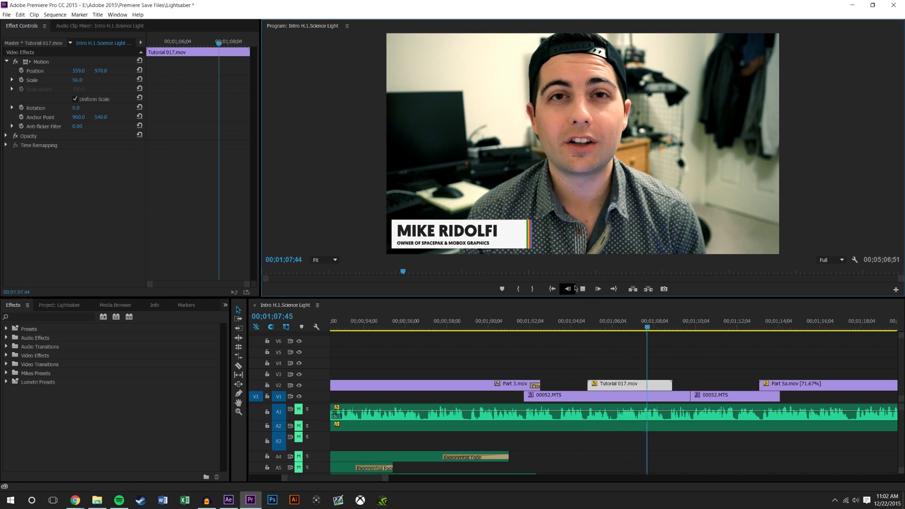
pyautogui.click(235, 502)
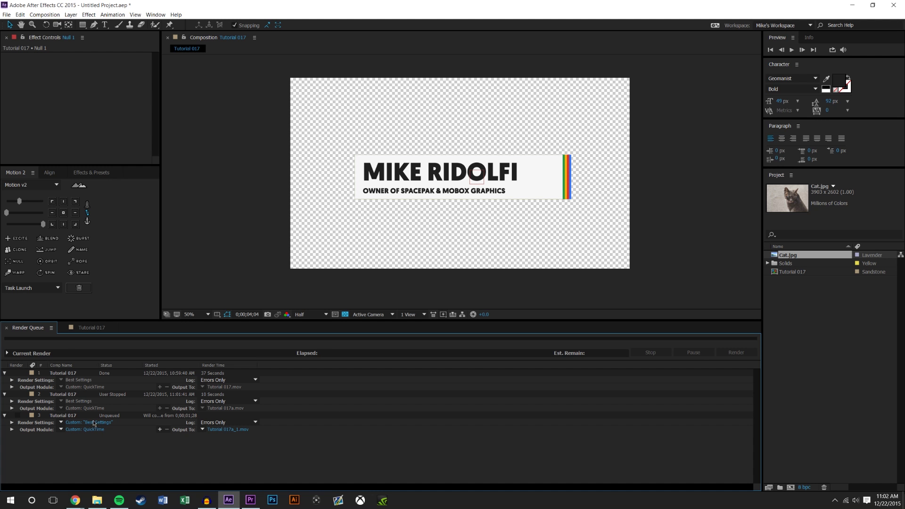
# Step: Delete all three Tutorial 017 render items from the queue and reopen the comp's timeline
pyautogui.click(73, 415)
pyautogui.press('Delete')
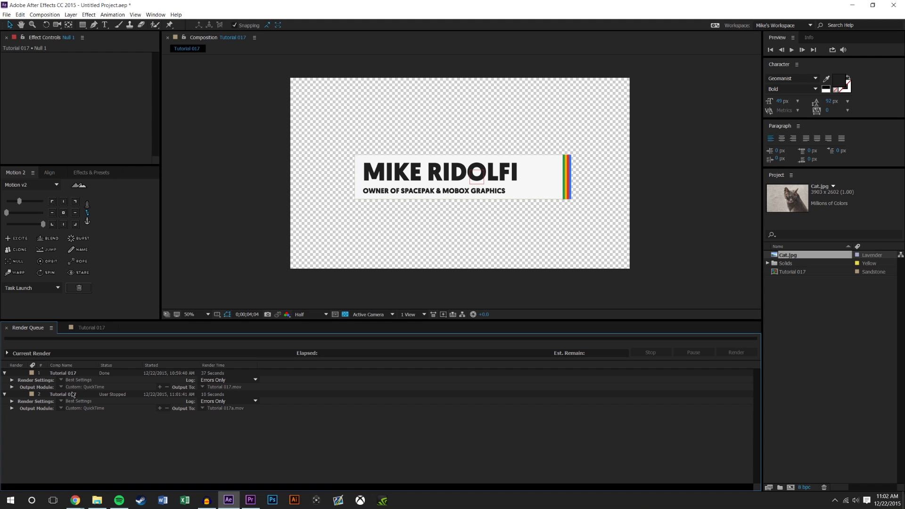
pyautogui.click(73, 394)
pyautogui.press('Delete')
pyautogui.click(73, 373)
pyautogui.press('Delete')
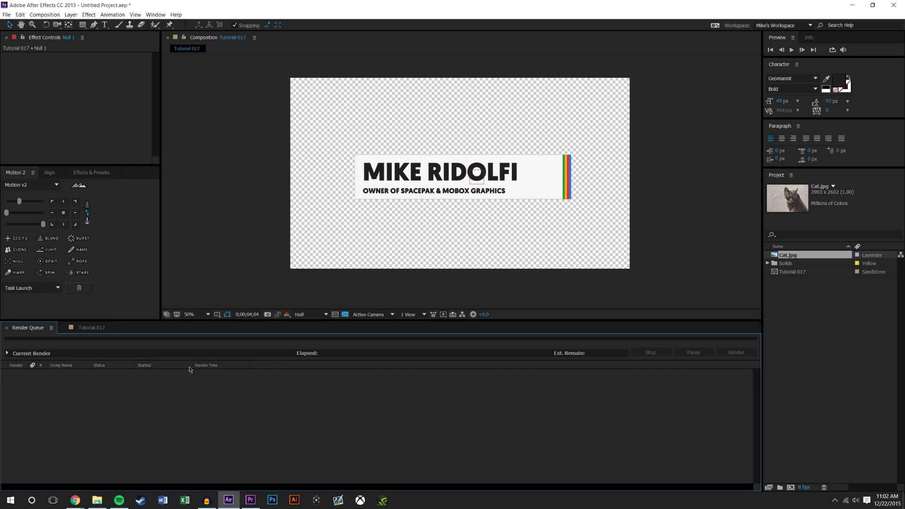
pyautogui.click(90, 328)
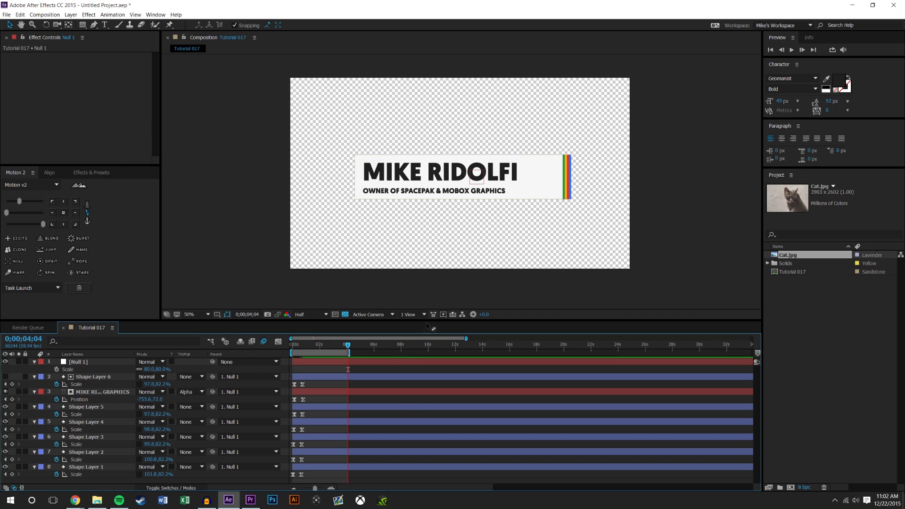
pyautogui.click(832, 341)
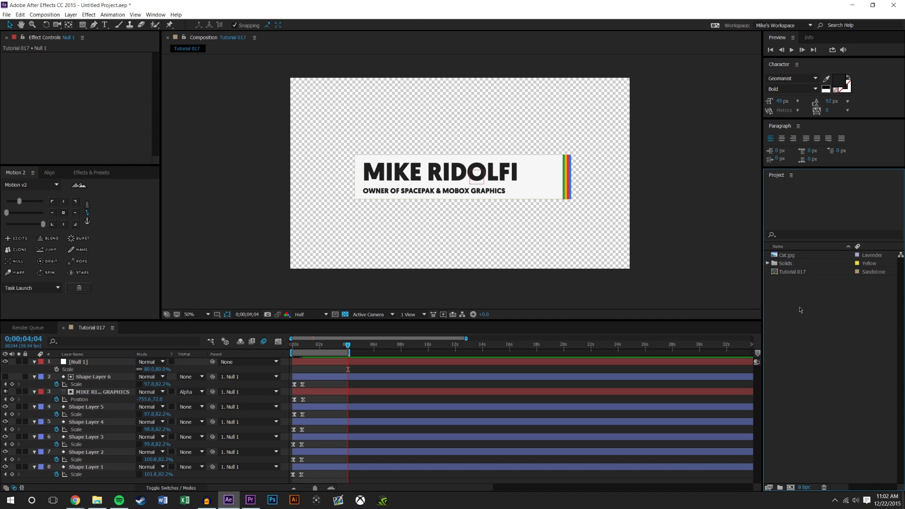
# Step: Add Cat.jpg as the bottom layer, preview the title over it, and park at 0;00;02;01
pyautogui.moveTo(791, 255); pyautogui.dragTo(409, 353)
pyautogui.moveTo(101, 361); pyautogui.dragTo(114, 481)
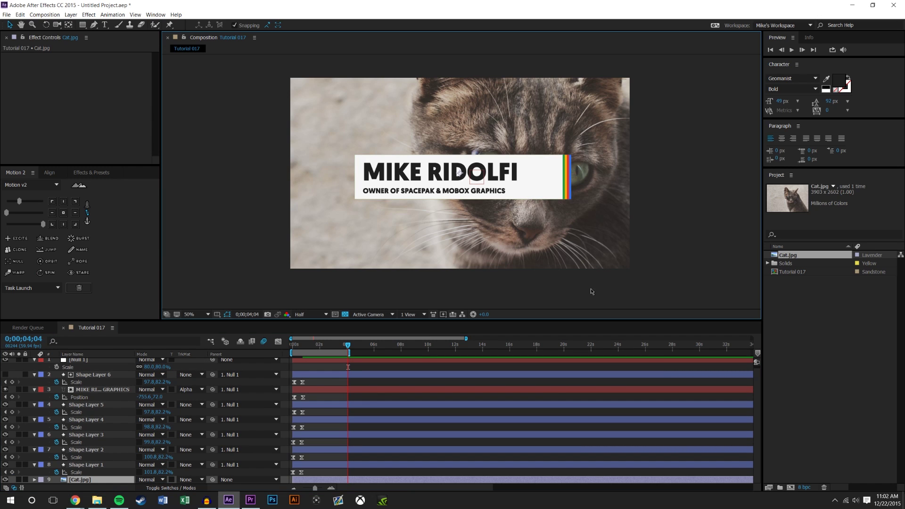
pyautogui.moveTo(346, 344); pyautogui.dragTo(293, 344)
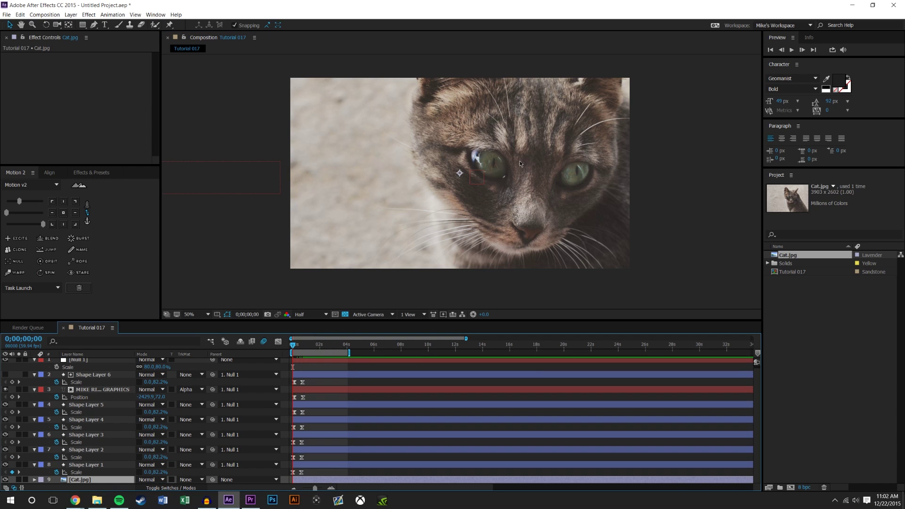
pyautogui.click(792, 49)
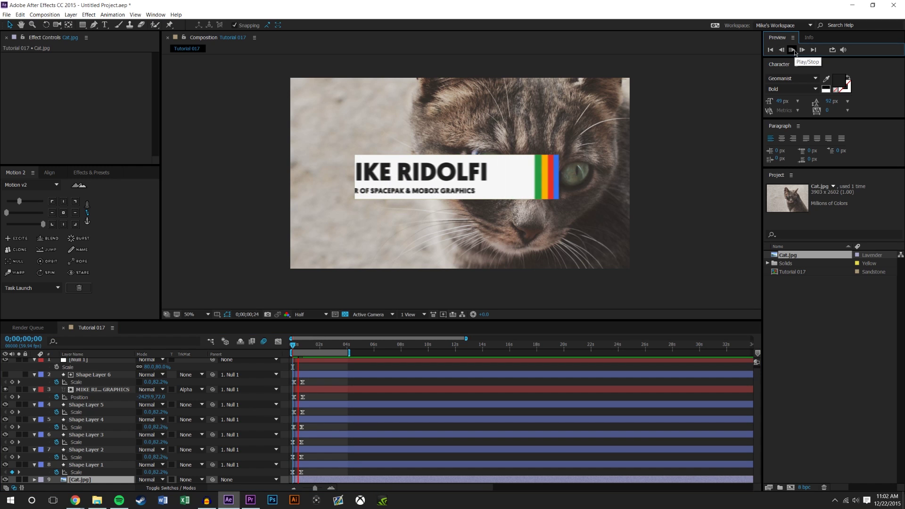
pyautogui.click(319, 347)
pyautogui.click(319, 348)
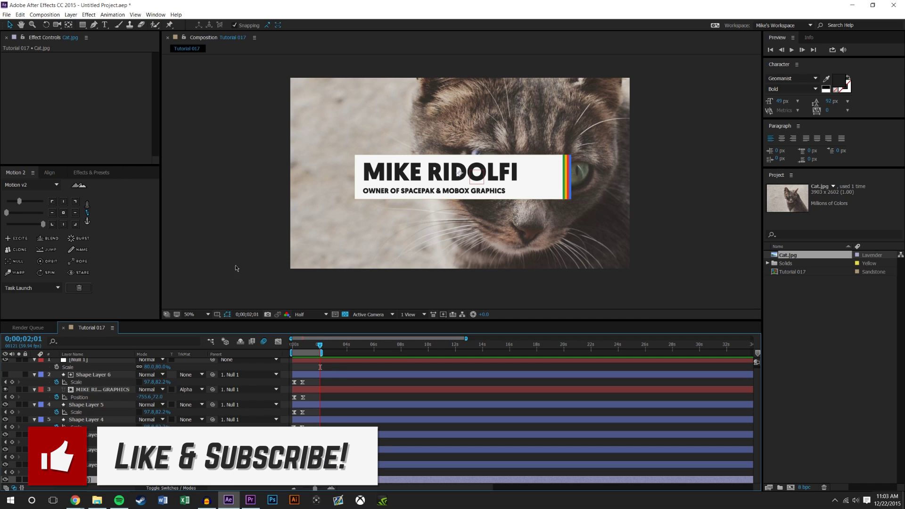
pyautogui.click(52, 15)
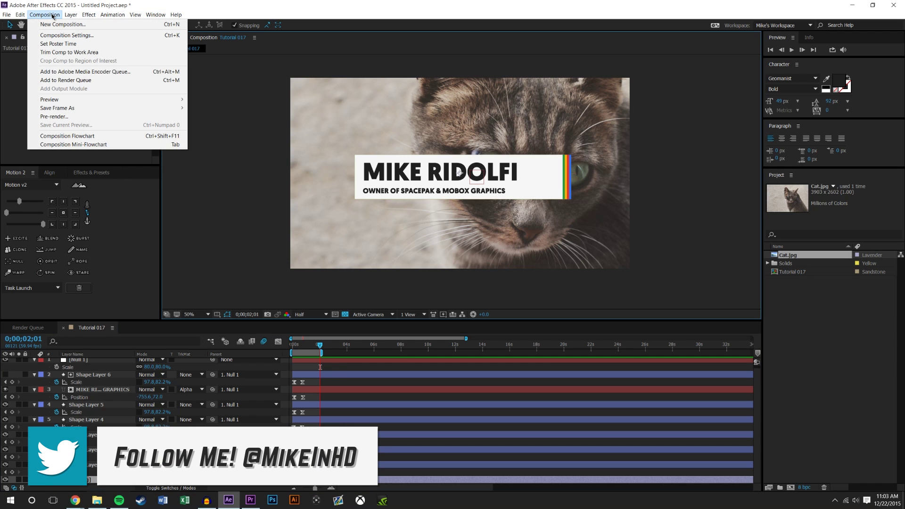
# Step: Queue Tutorial 017 for rendering and change its output module format to QuickTime
pyautogui.click(59, 80)
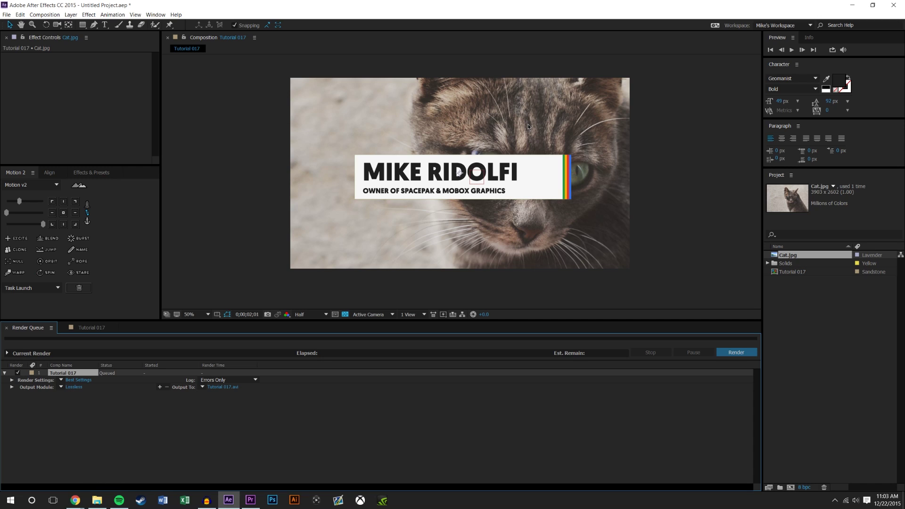
pyautogui.click(137, 433)
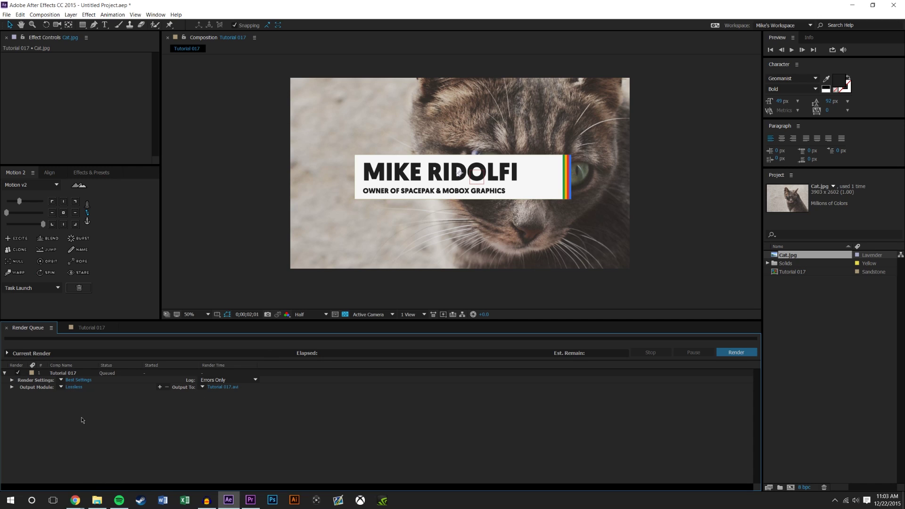
pyautogui.click(74, 387)
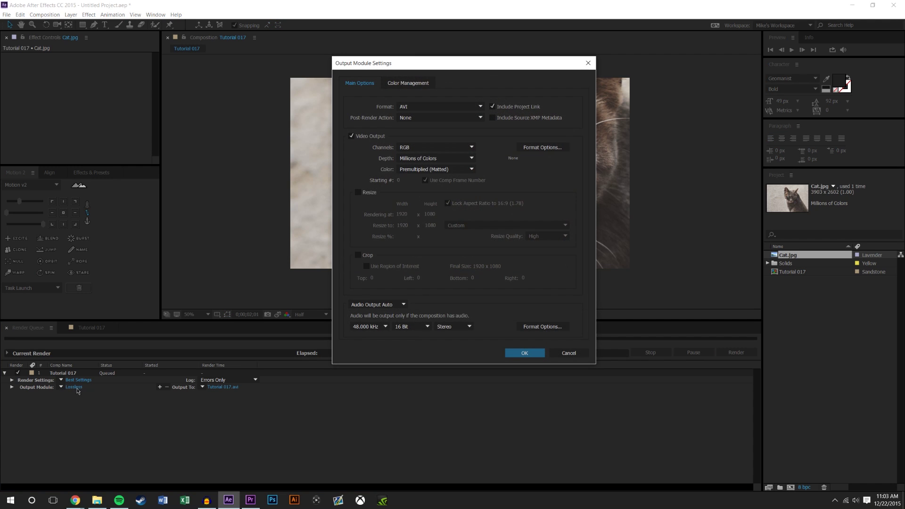
pyautogui.click(431, 107)
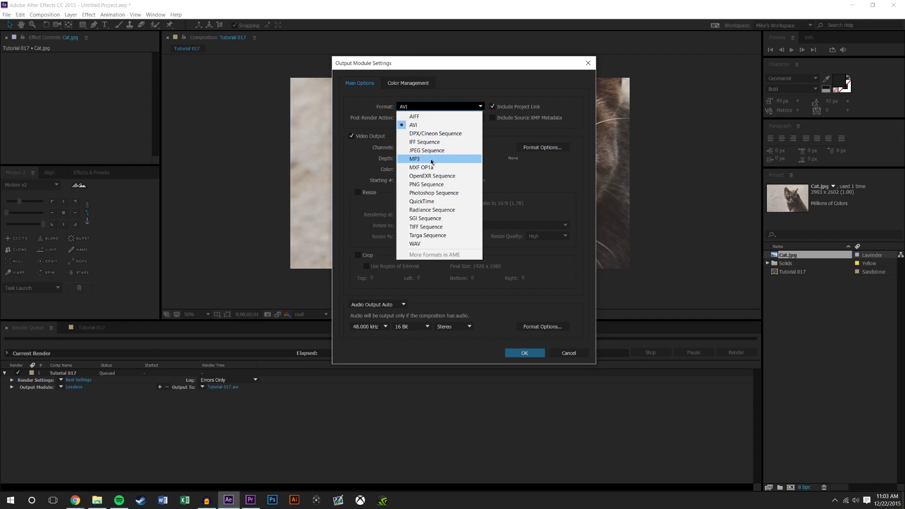
pyautogui.click(425, 202)
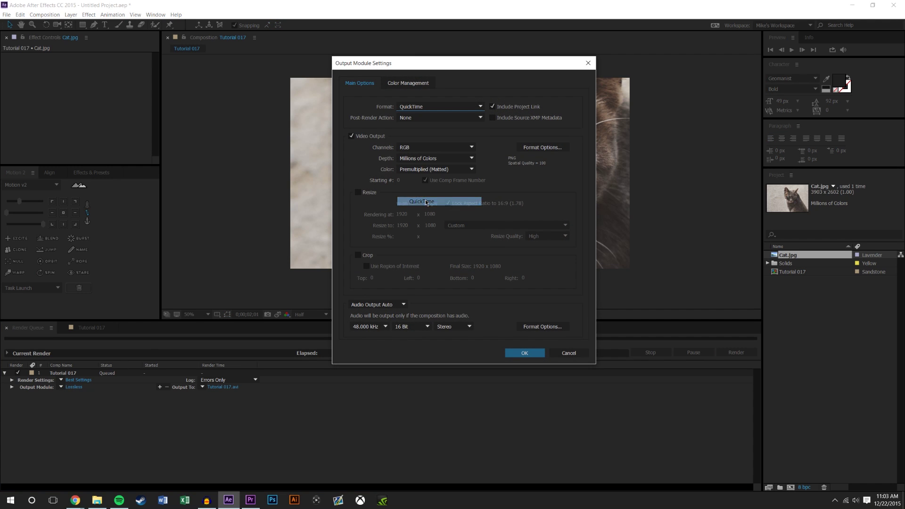
# Step: Set the QuickTime video codec to H.264, keeping Millions of Colors depth
pyautogui.click(541, 148)
pyautogui.click(474, 100)
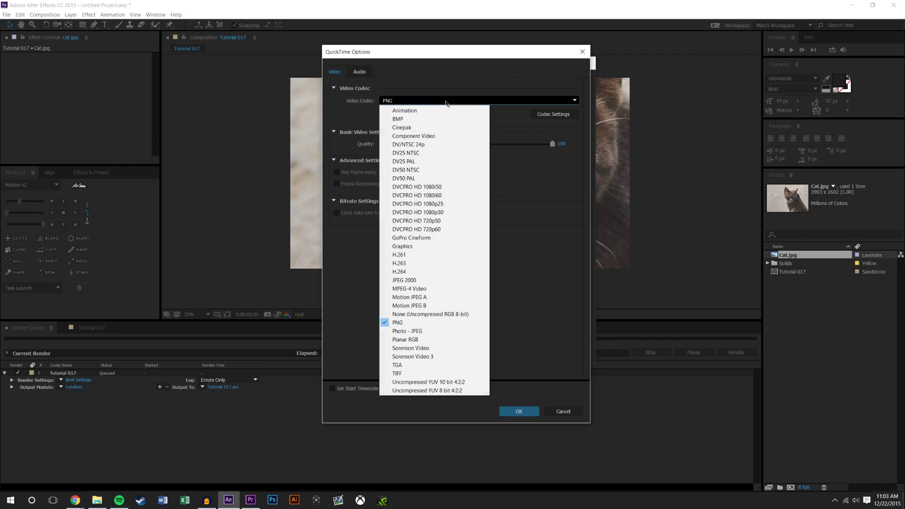
pyautogui.click(459, 271)
pyautogui.click(521, 408)
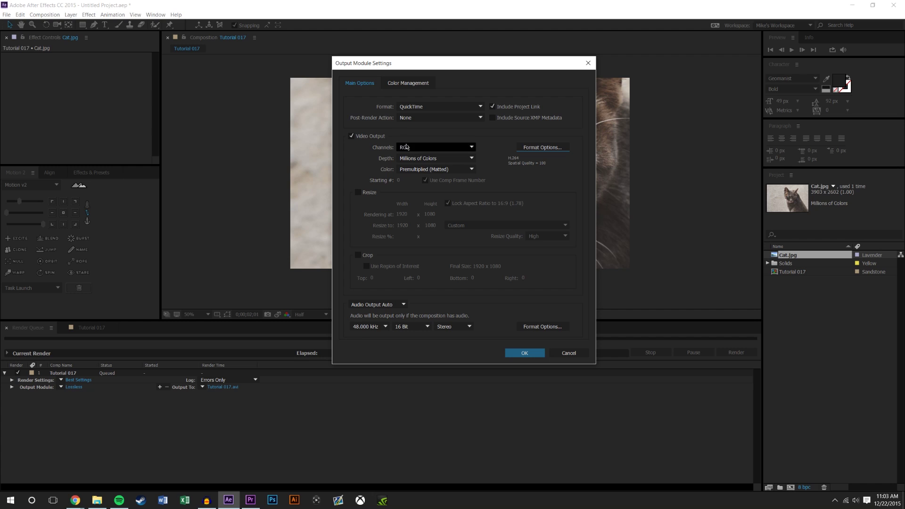
pyautogui.click(431, 158)
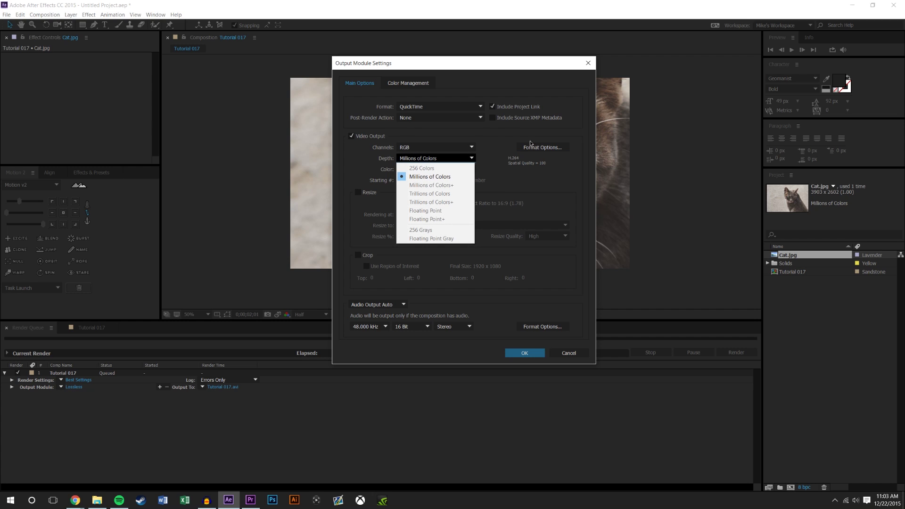
pyautogui.click(531, 190)
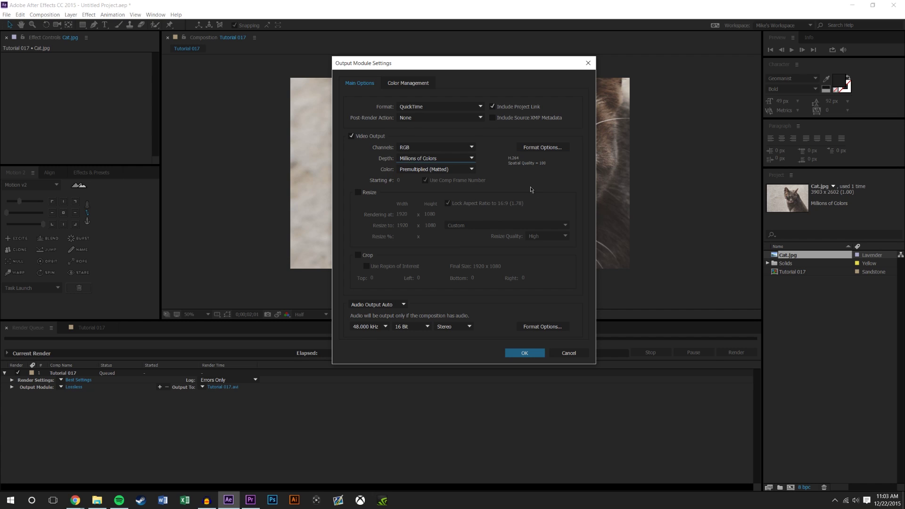
pyautogui.click(525, 353)
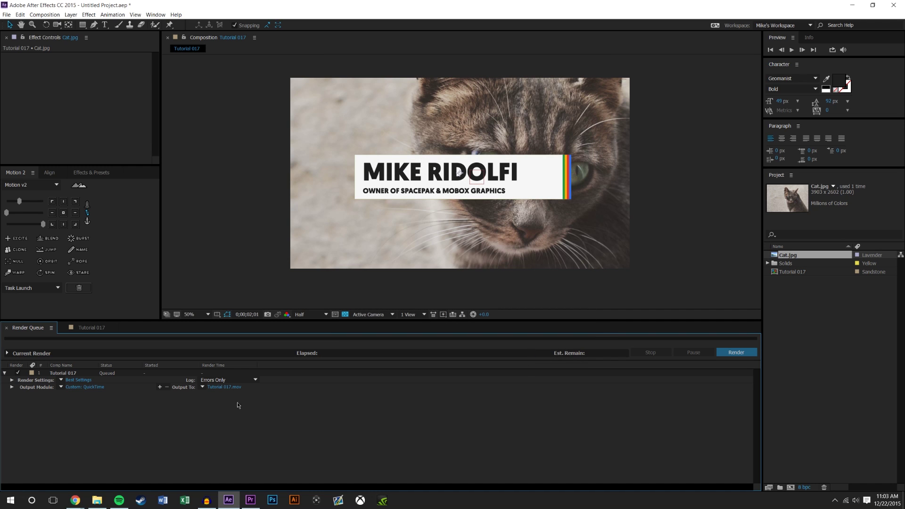
# Step: Change the render output file name to Tutorial 017b.mov
pyautogui.click(233, 388)
pyautogui.click(151, 334)
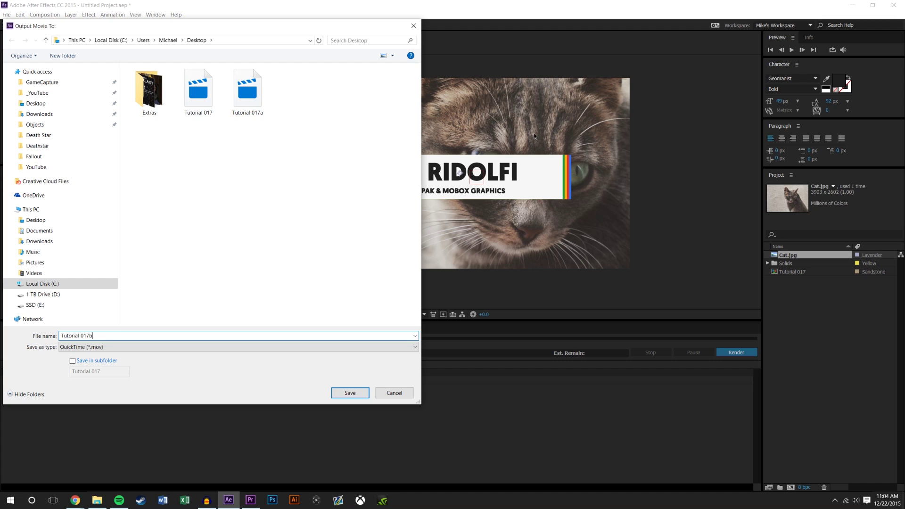
pyautogui.click(356, 393)
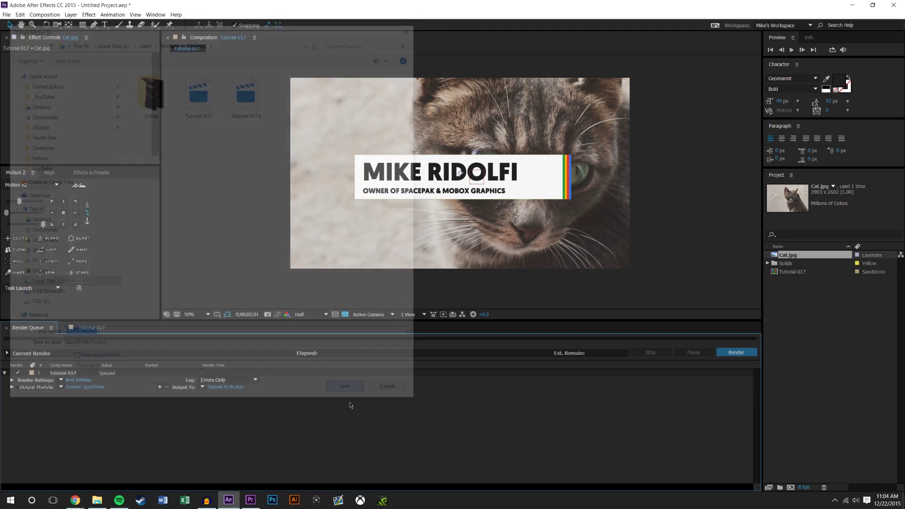
# Step: Render the queued Tutorial 017 comp to Tutorial 017b.mov
pyautogui.click(61, 387)
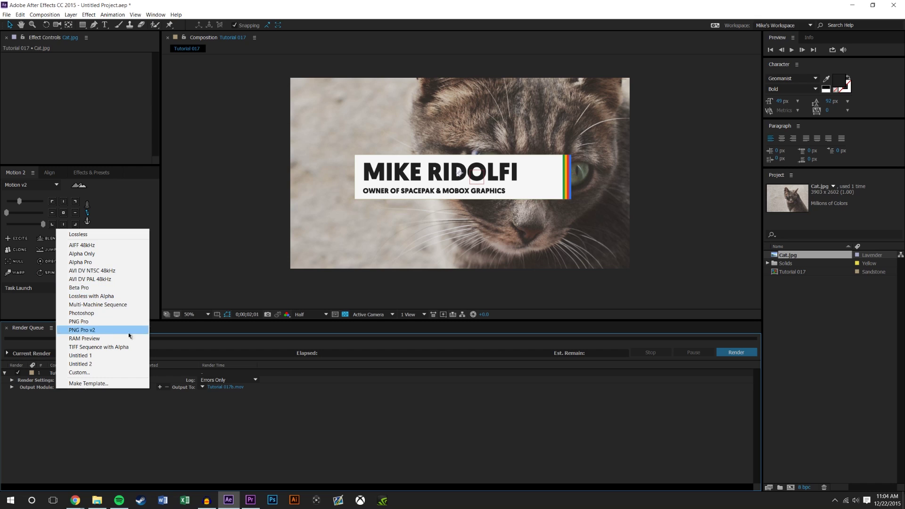
pyautogui.click(258, 416)
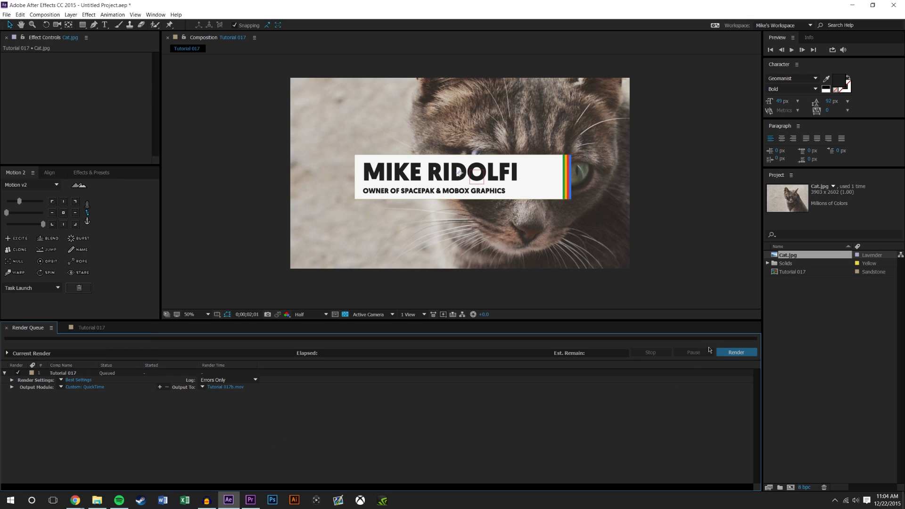
pyautogui.click(734, 356)
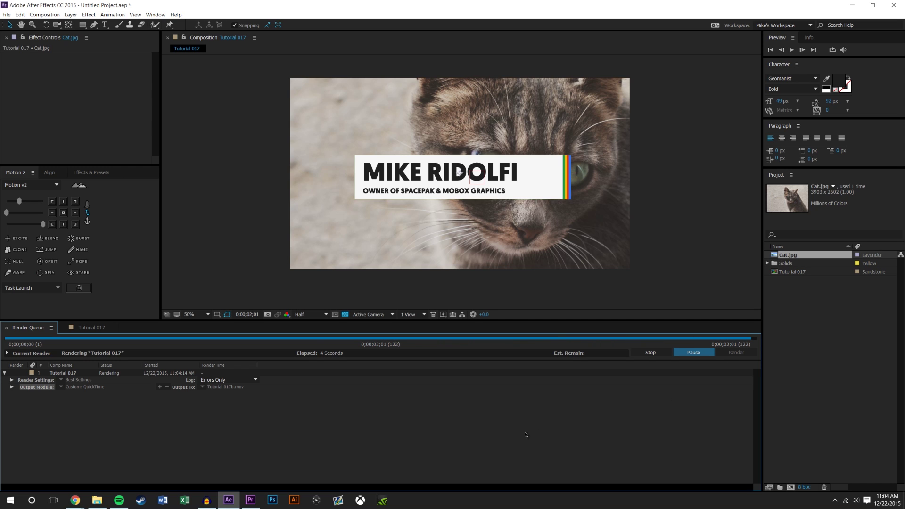
pyautogui.click(250, 500)
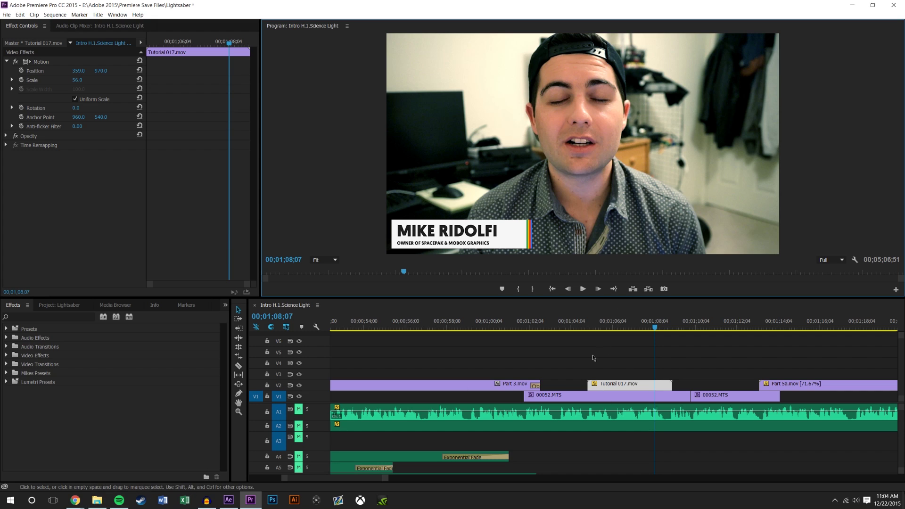
# Step: Drag Tutorial 017b from the Desktop onto track V3 above the footage
pyautogui.click(97, 500)
pyautogui.click(357, 165)
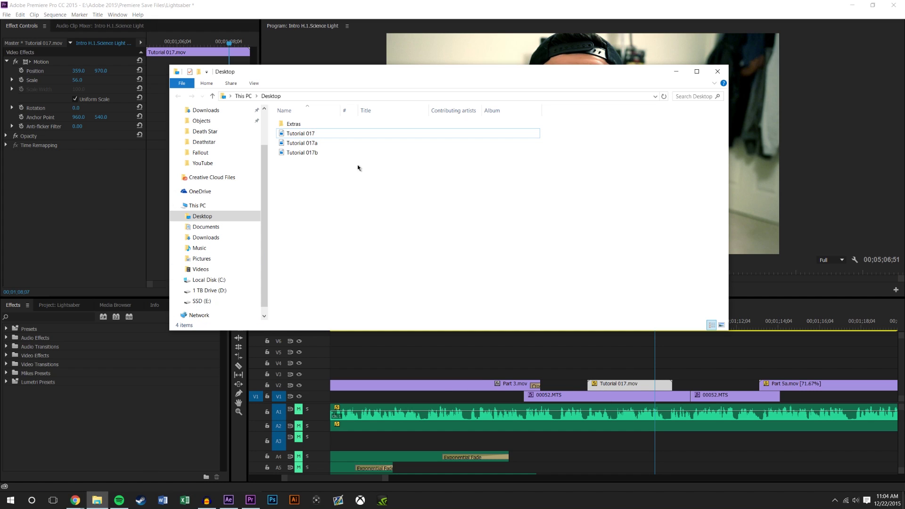
pyautogui.moveTo(292, 152); pyautogui.dragTo(692, 373)
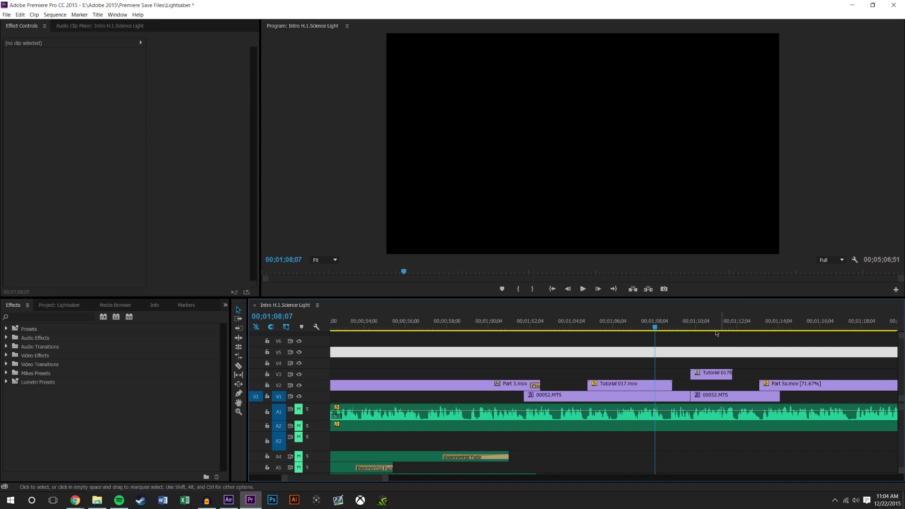
# Step: Scrub and play the timeline to preview the title animation over the footage
pyautogui.moveTo(702, 329); pyautogui.dragTo(691, 330)
pyautogui.press('space')
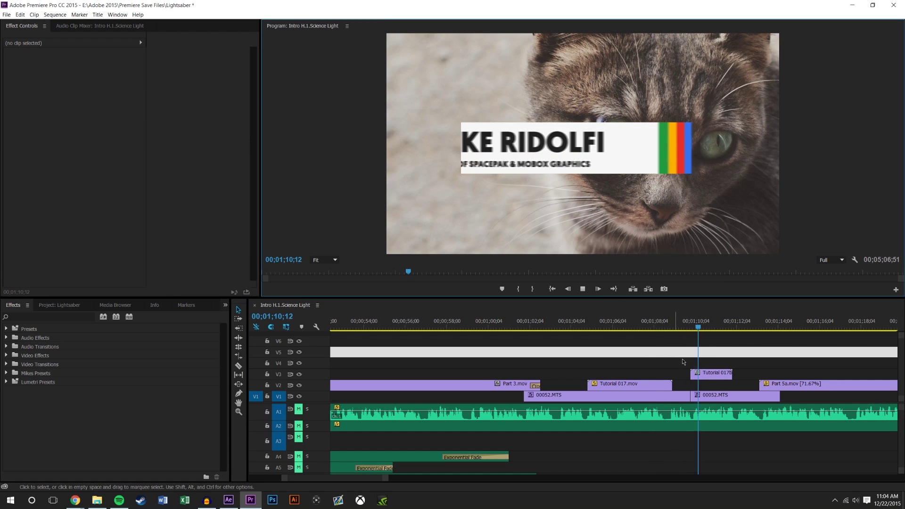
pyautogui.click(583, 288)
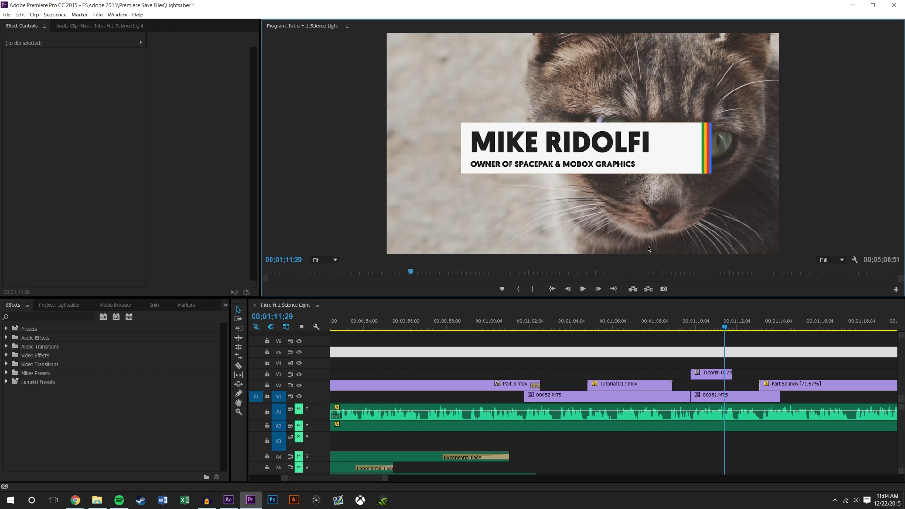
pyautogui.moveTo(693, 321); pyautogui.dragTo(735, 320)
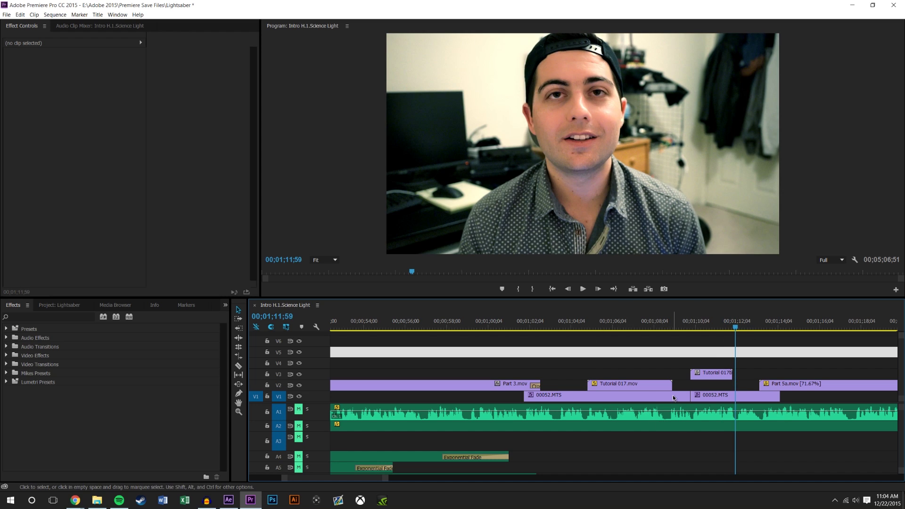
pyautogui.click(235, 503)
# Step: On the Tutorial 017 timeline, set the work area start and current frame to 0;00;02;01
pyautogui.click(92, 328)
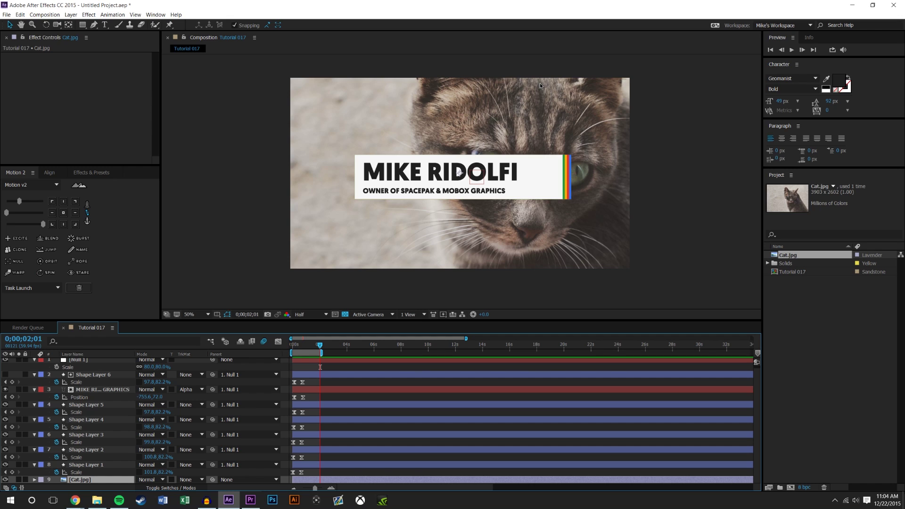
pyautogui.press('b')
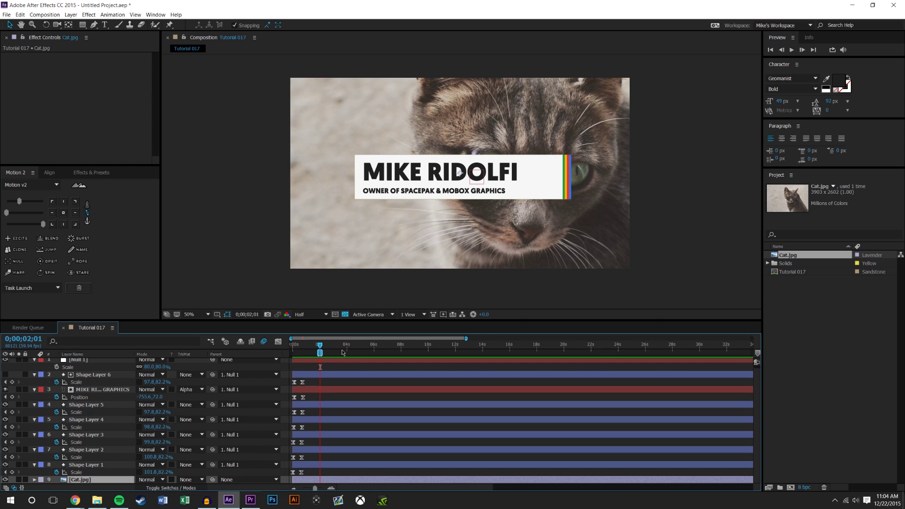
pyautogui.press(';')
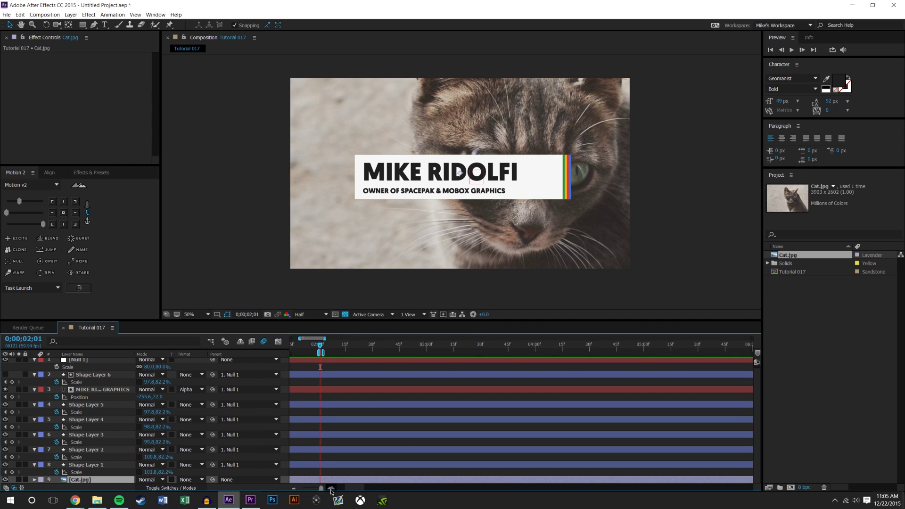
pyautogui.moveTo(311, 366); pyautogui.dragTo(378, 347)
pyautogui.click(367, 347)
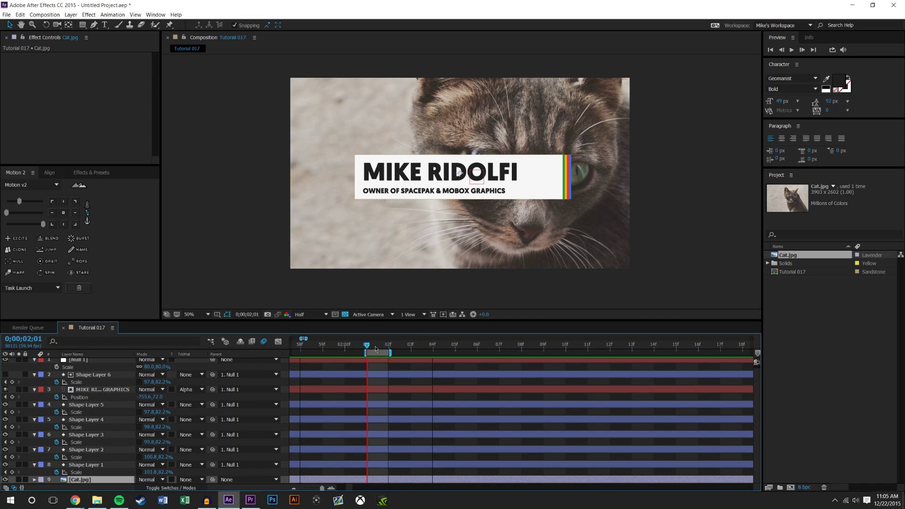
pyautogui.click(45, 14)
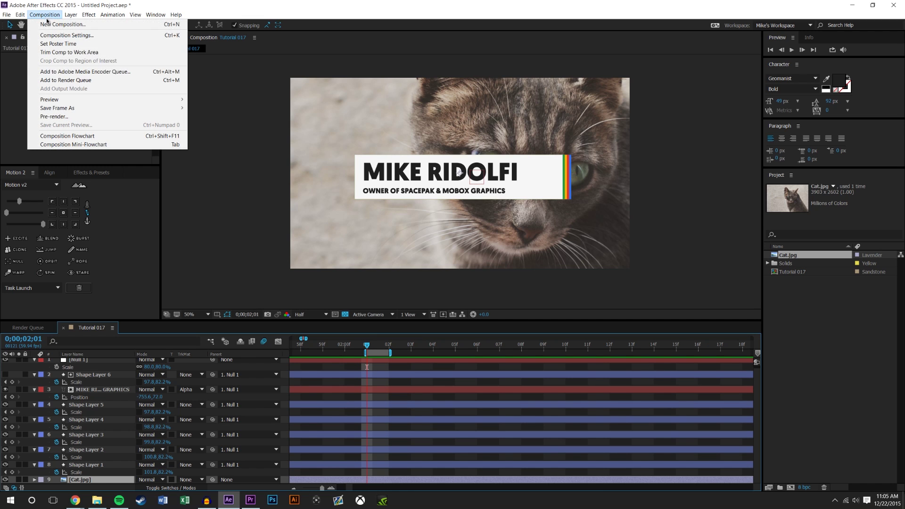
# Step: Add Tutorial 017 to the render queue again with PNG Sequence output and RGB + Alpha channels
pyautogui.click(52, 80)
pyautogui.click(73, 408)
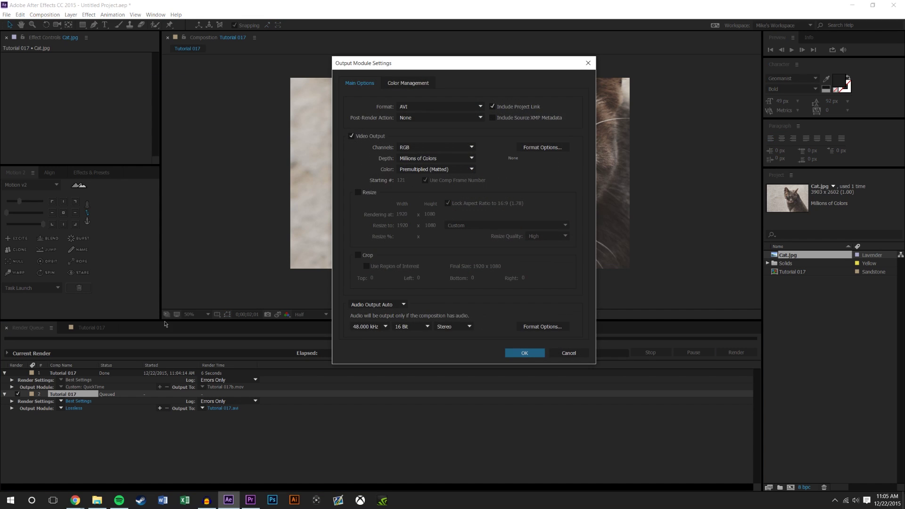
pyautogui.click(436, 107)
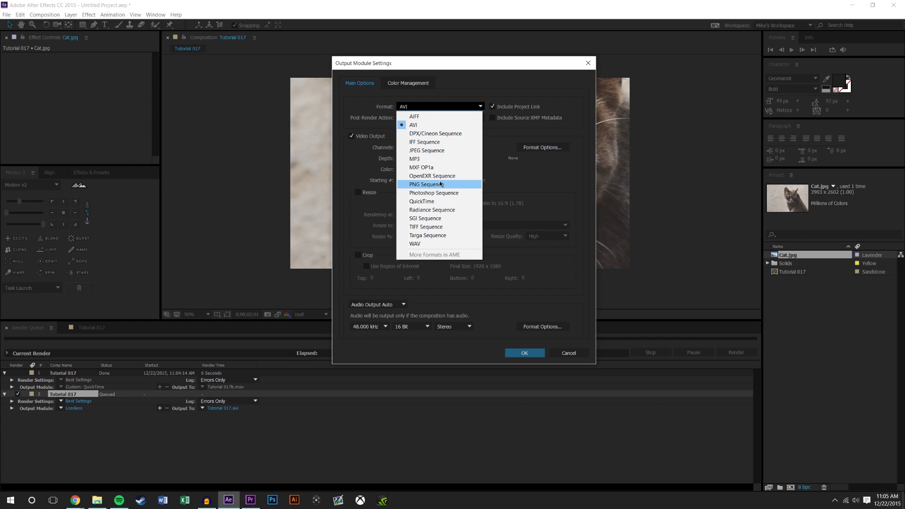
pyautogui.click(422, 184)
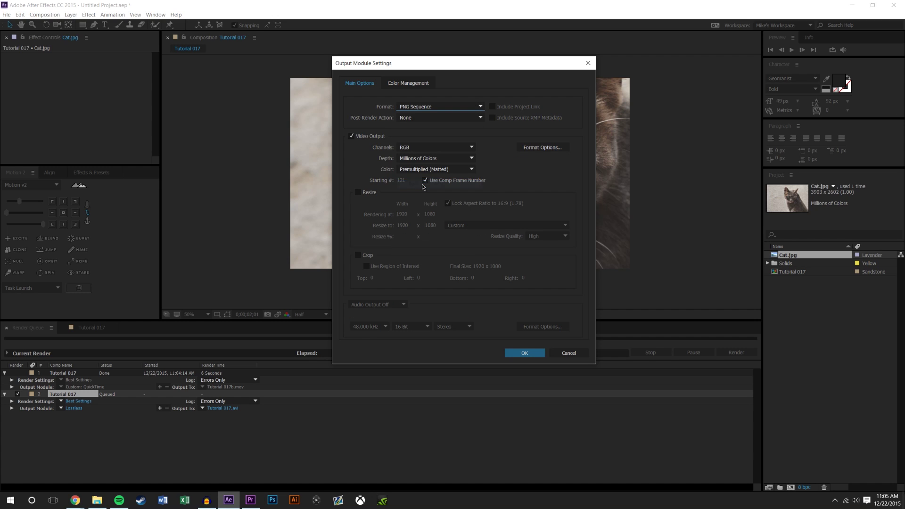
pyautogui.click(430, 146)
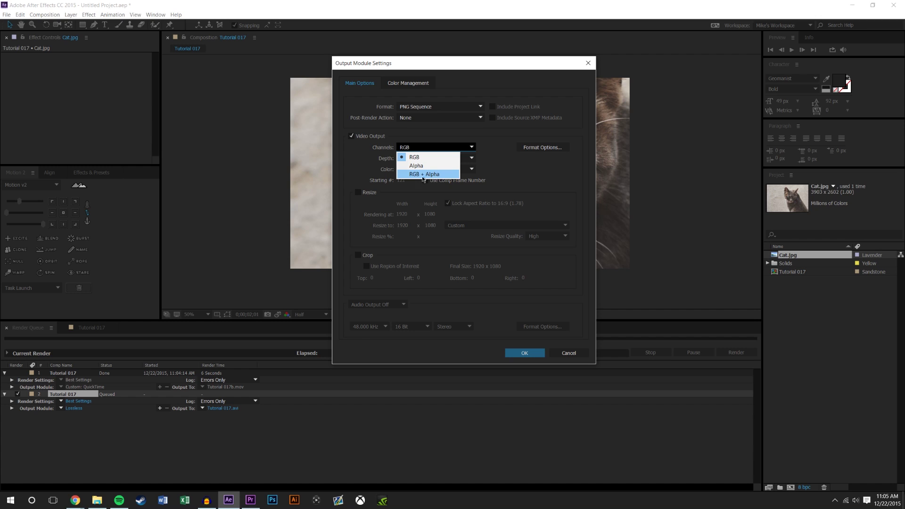
pyautogui.click(431, 174)
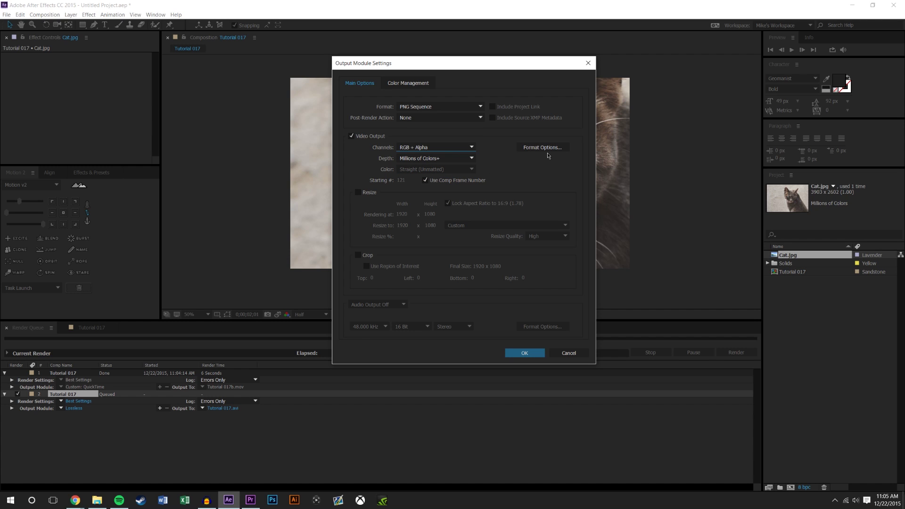
pyautogui.click(523, 352)
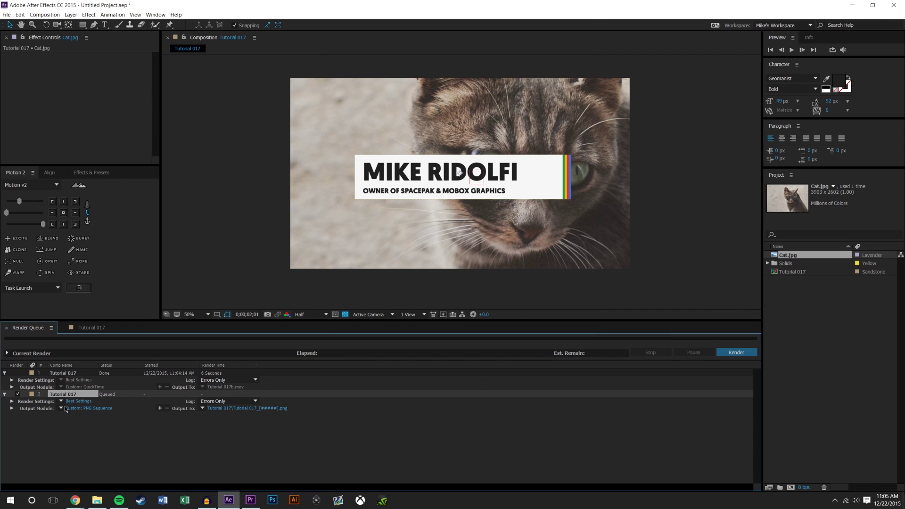
pyautogui.click(65, 407)
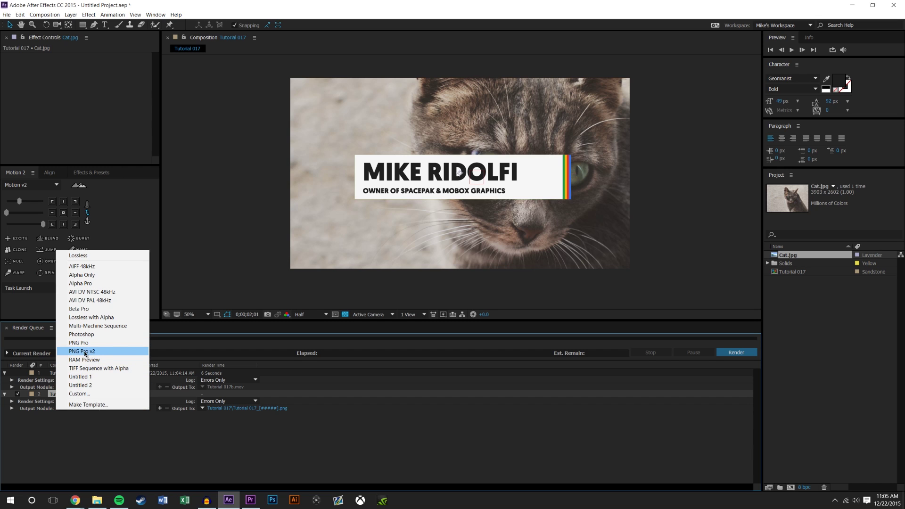
# Step: Save the PNG output into a Tutorial 017 subfolder on the Desktop and render it
pyautogui.click(228, 413)
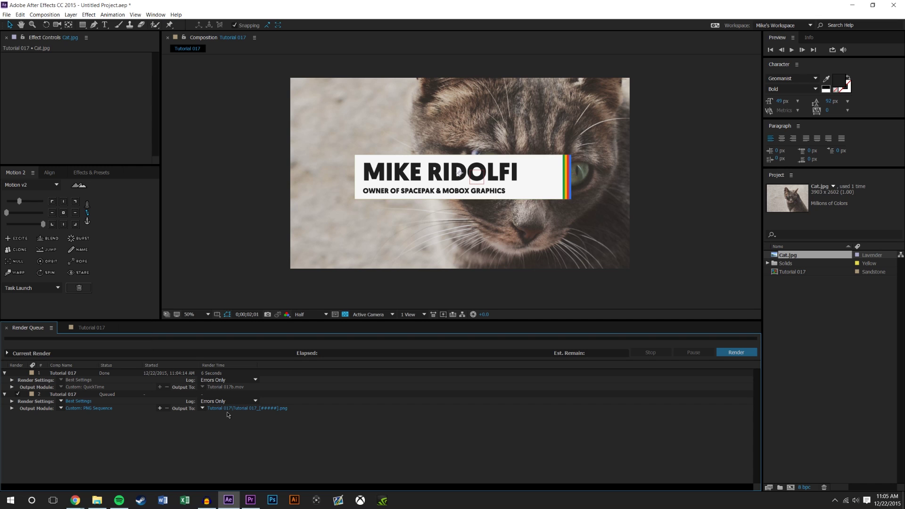
pyautogui.click(235, 408)
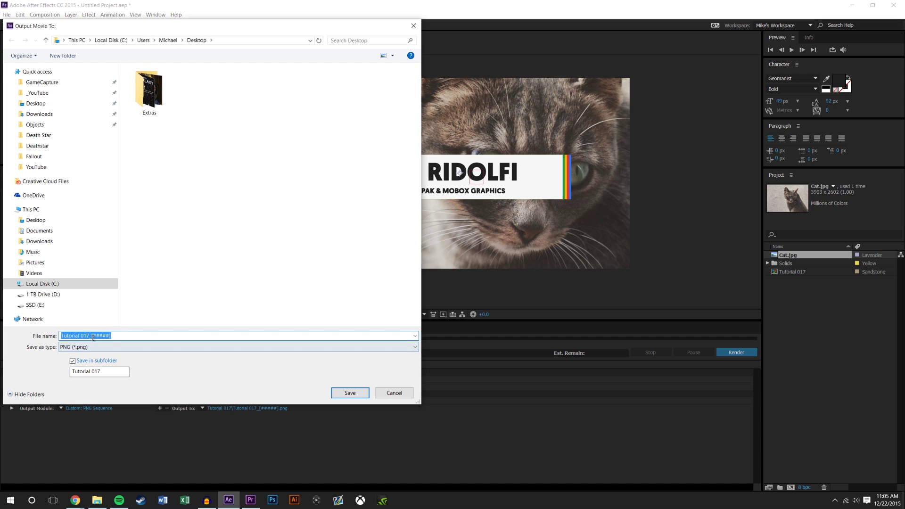
pyautogui.click(364, 396)
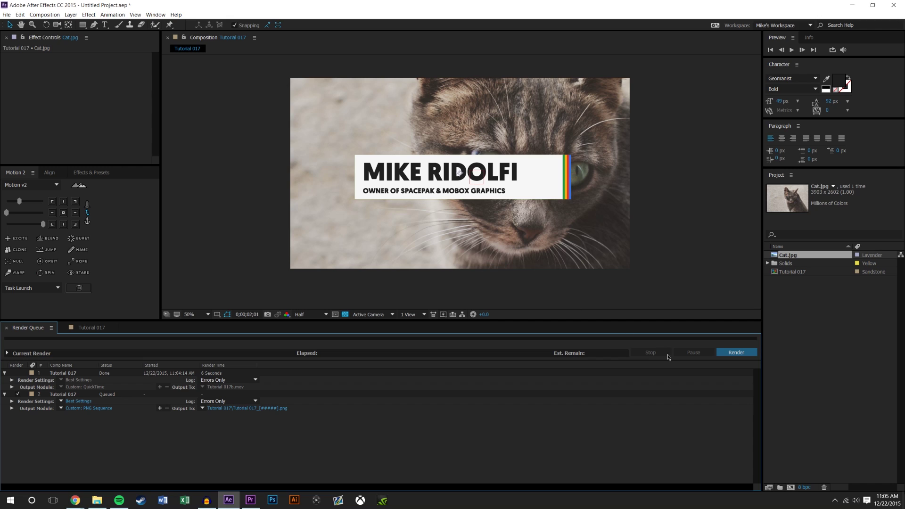
pyautogui.click(738, 353)
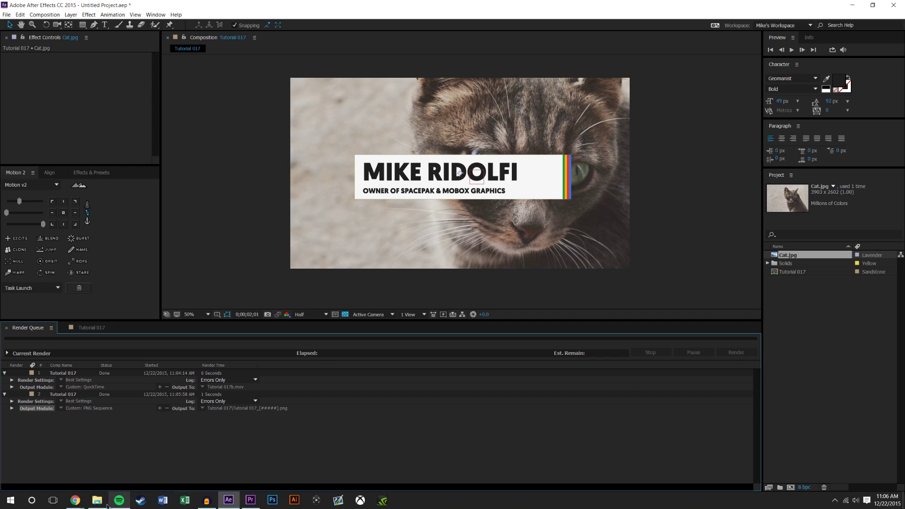
# Step: Open Tutorial 017_00121 from the Desktop's Tutorial 017 folder in Windows Photo Viewer
pyautogui.click(99, 503)
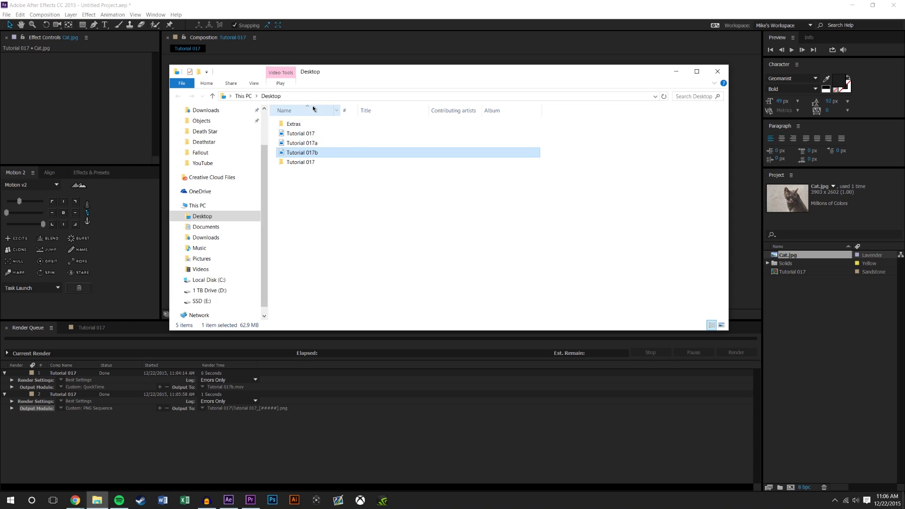
pyautogui.doubleClick(299, 163)
pyautogui.hotkey('alt', 'Left')
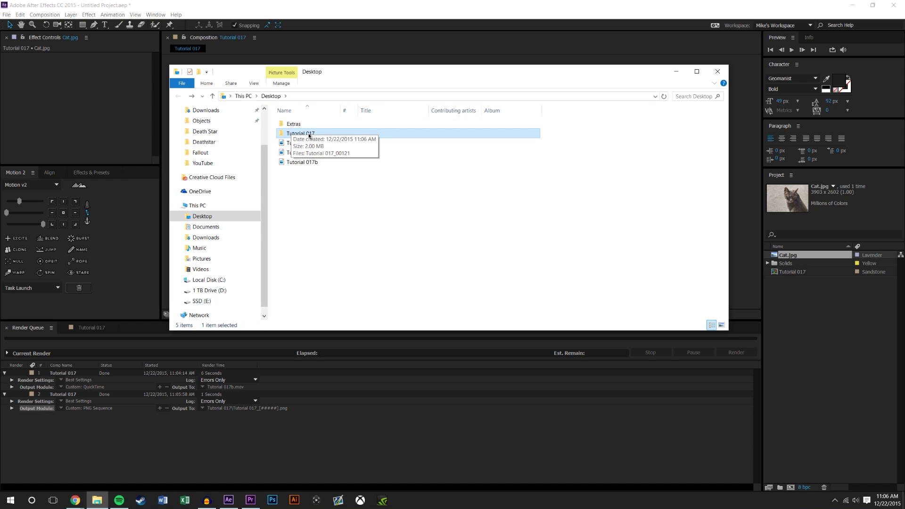
pyautogui.click(347, 224)
pyautogui.click(297, 134)
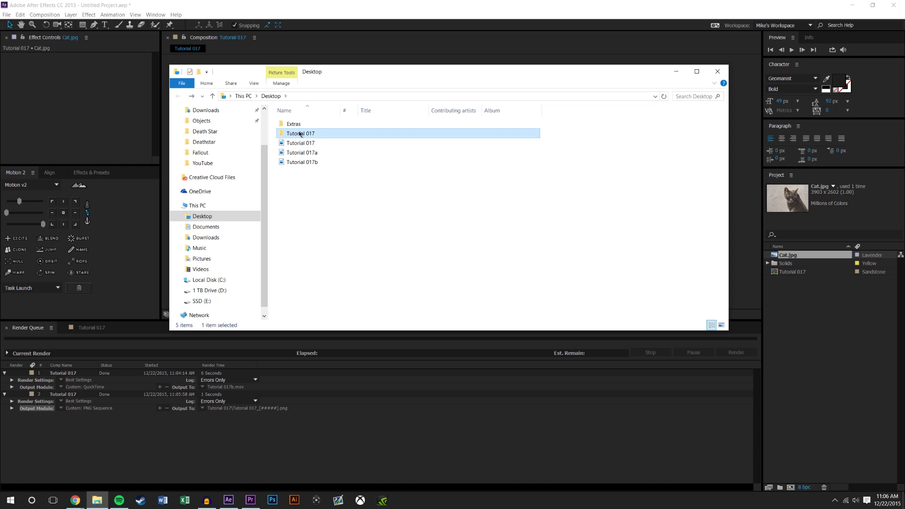
pyautogui.doubleClick(298, 133)
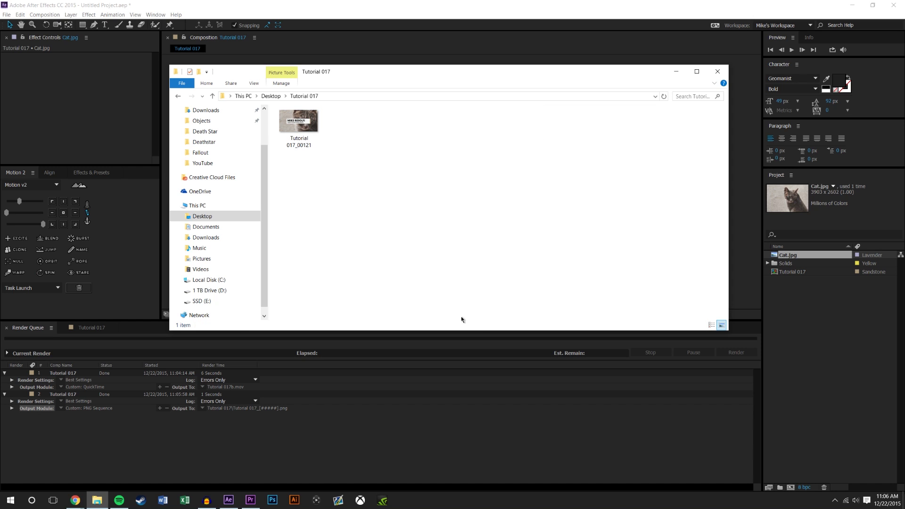
pyautogui.click(309, 119)
pyautogui.doubleClick(310, 119)
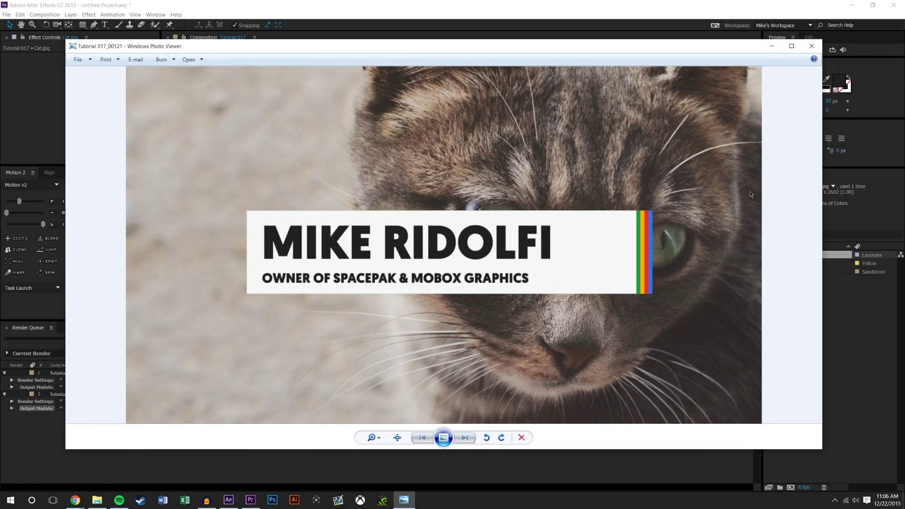
# Step: Open Tutorial 017_00121 in Paint maximized to inspect it, then close Paint and Photo Viewer
pyautogui.scroll(3, 545, 221)
pyautogui.scroll(-3, 546, 221)
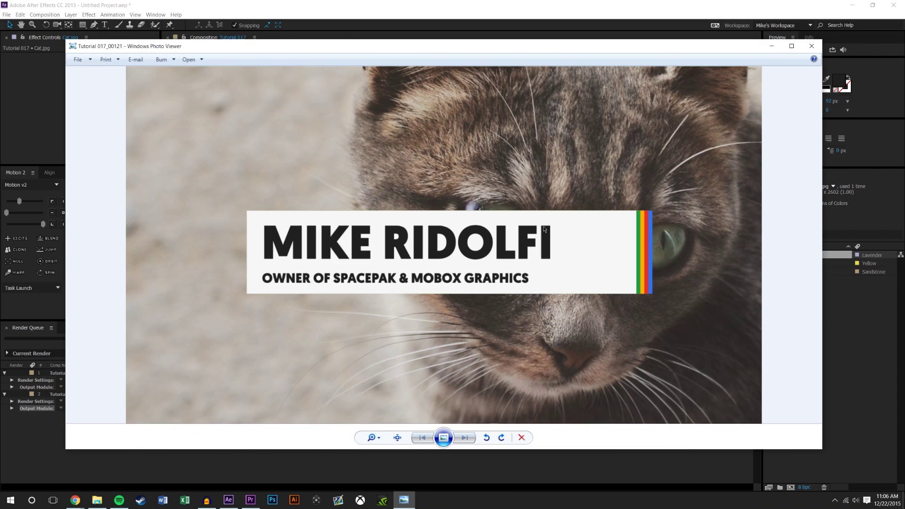
pyautogui.rightClick(403, 202)
pyautogui.moveTo(421, 208)
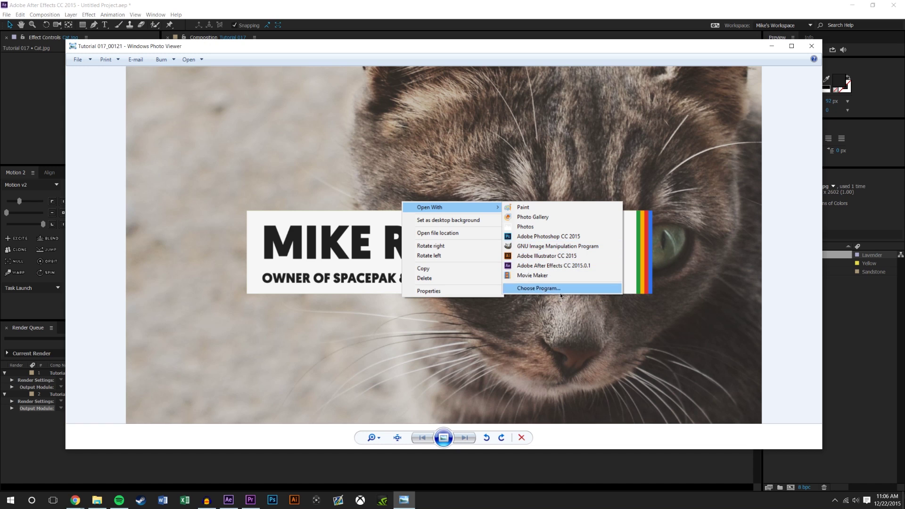
pyautogui.click(700, 80)
pyautogui.rightClick(520, 173)
pyautogui.moveTo(529, 174)
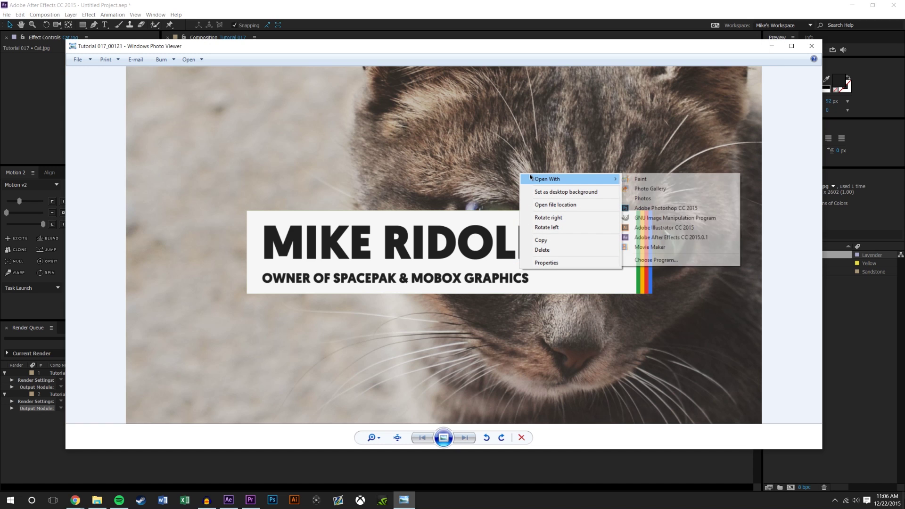
pyautogui.click(636, 180)
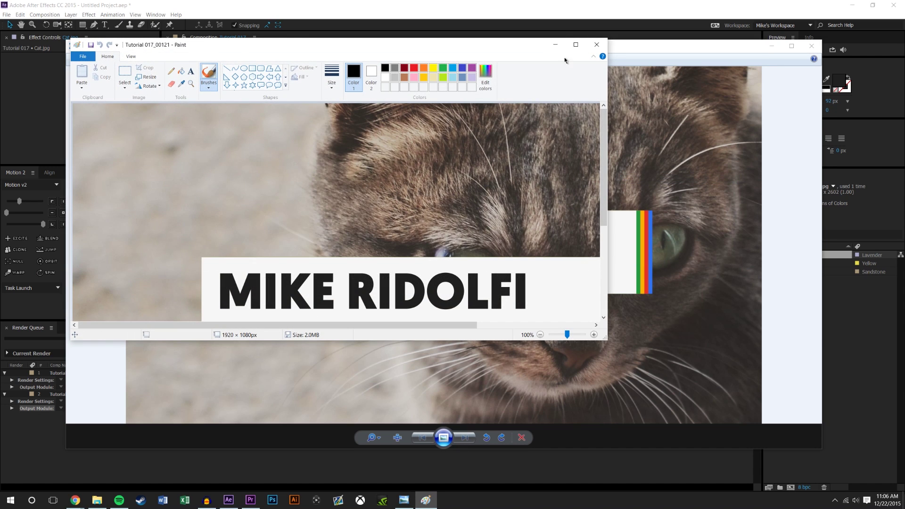
pyautogui.click(581, 45)
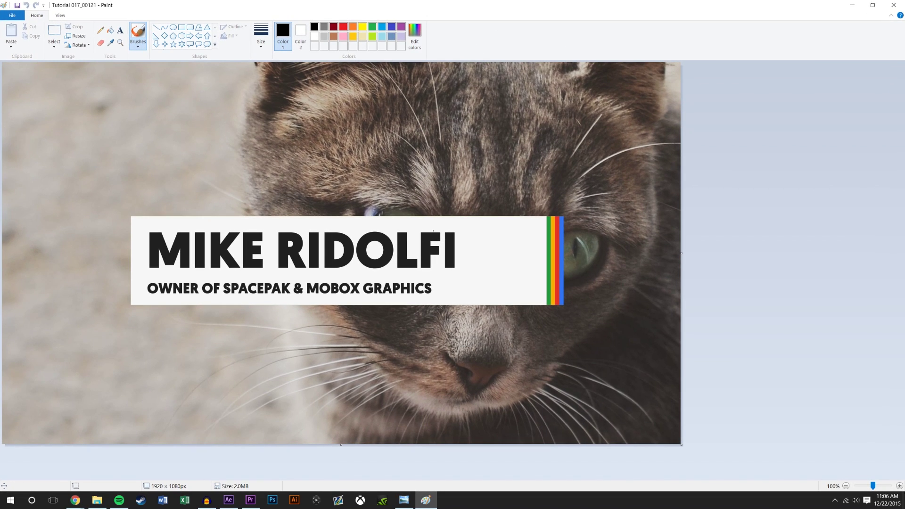
pyautogui.click(892, 5)
pyautogui.click(819, 47)
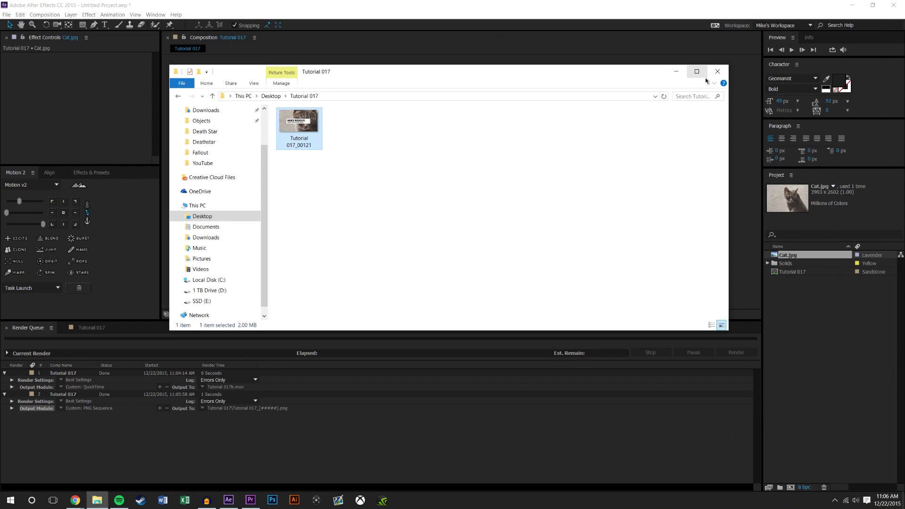
# Step: Close File Explorer to return to the Tutorial 017 comp in After Effects
pyautogui.click(716, 70)
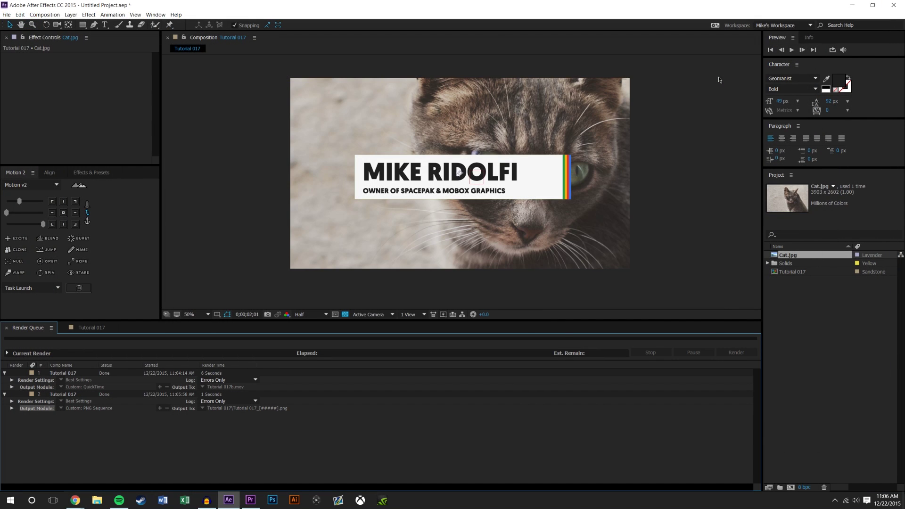